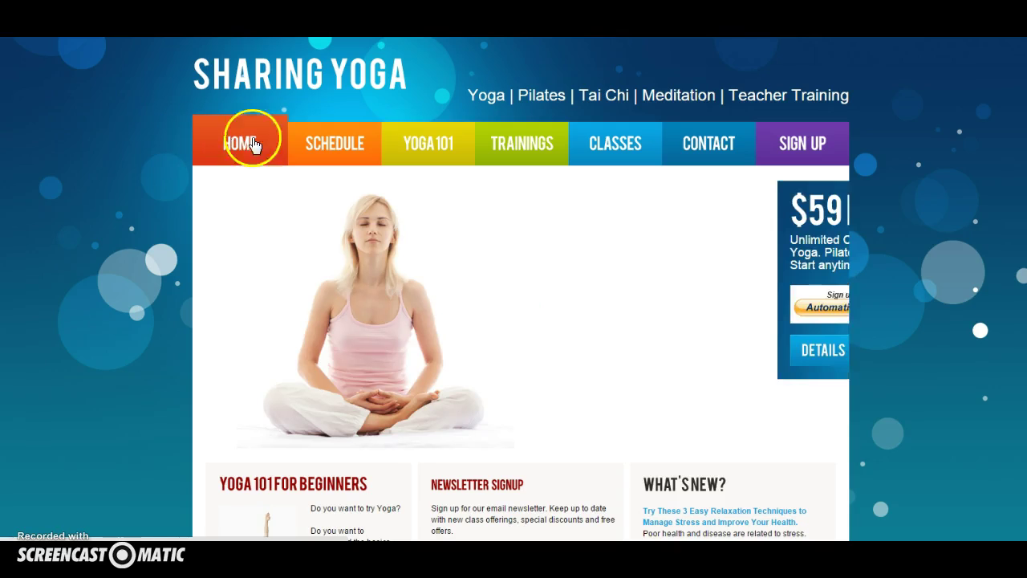
Open the class schedule and cancel the 5:00 AM Private Yoga Session on Monday, March 02, 2015.
{"action": "left_click", "coordinate": [321, 144]}
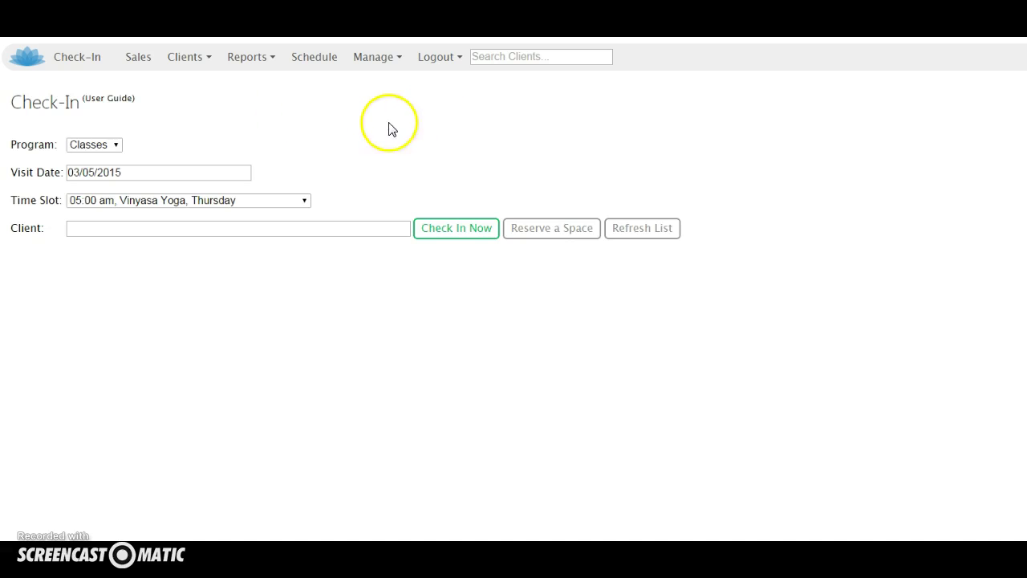
{"action": "left_click", "coordinate": [316, 58]}
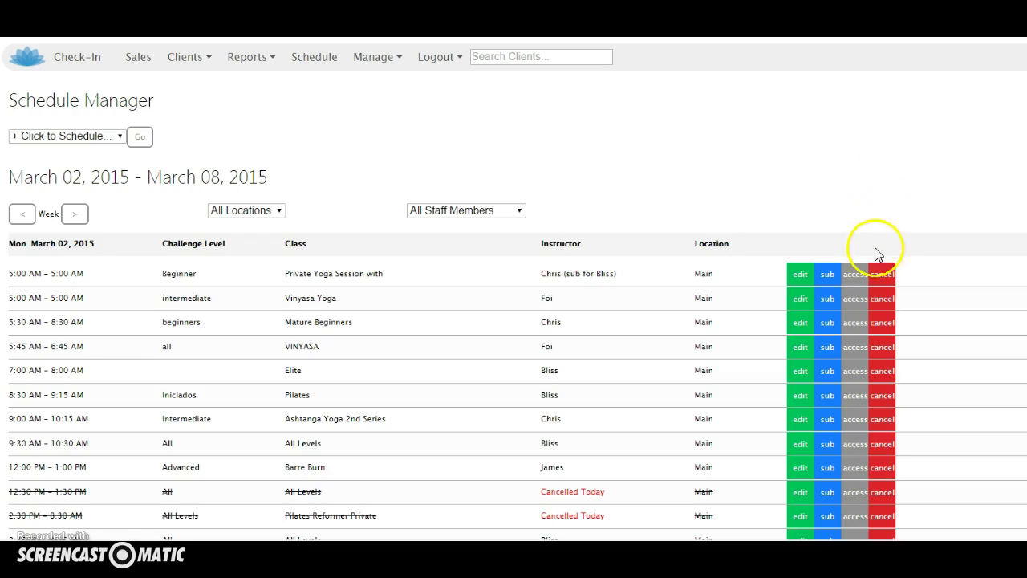
{"action": "left_click", "coordinate": [883, 276]}
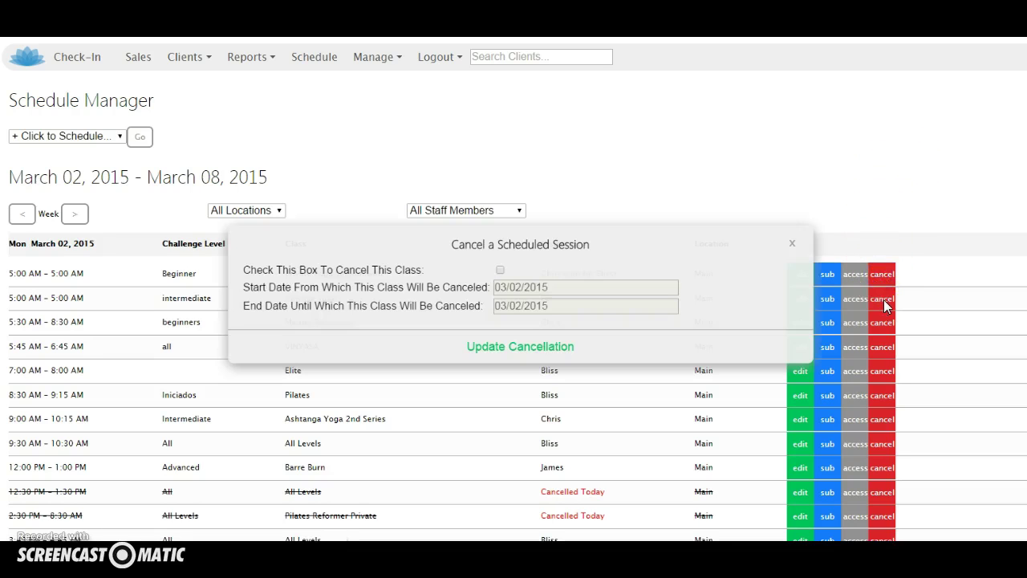
{"action": "left_click", "coordinate": [491, 347]}
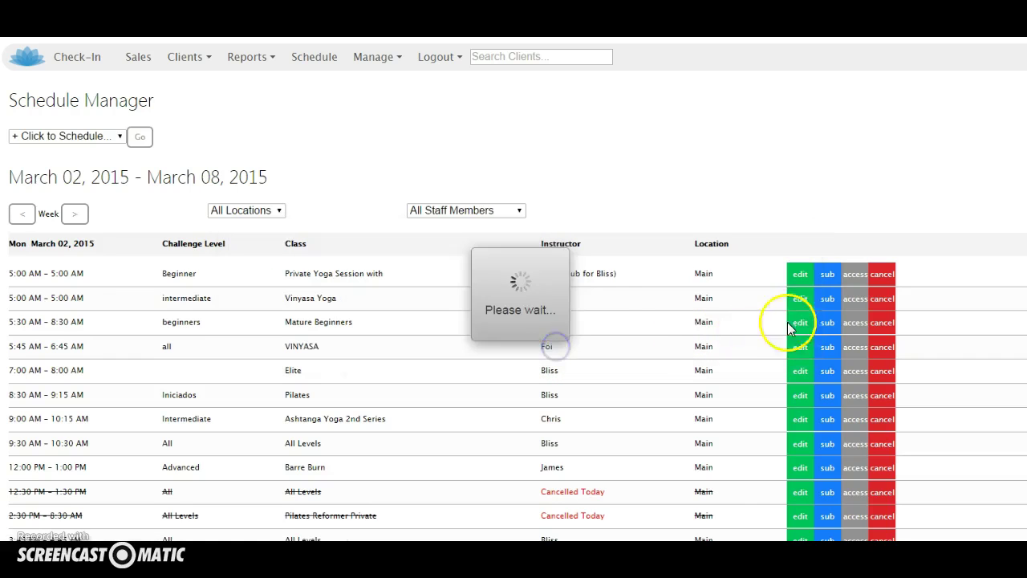
{"action": "left_click", "coordinate": [881, 274]}
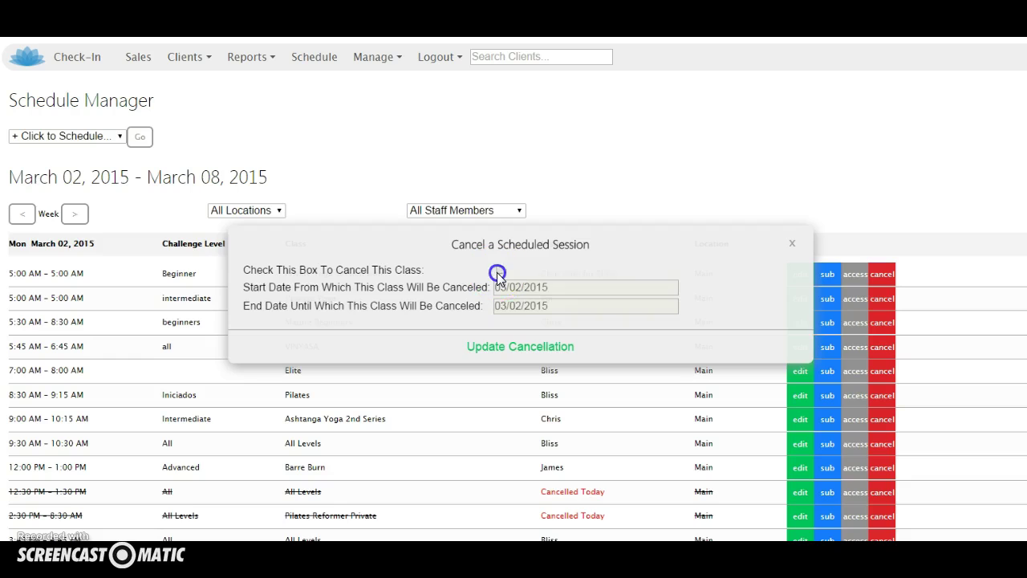
{"action": "left_click", "coordinate": [498, 273]}
{"action": "left_click", "coordinate": [530, 349]}
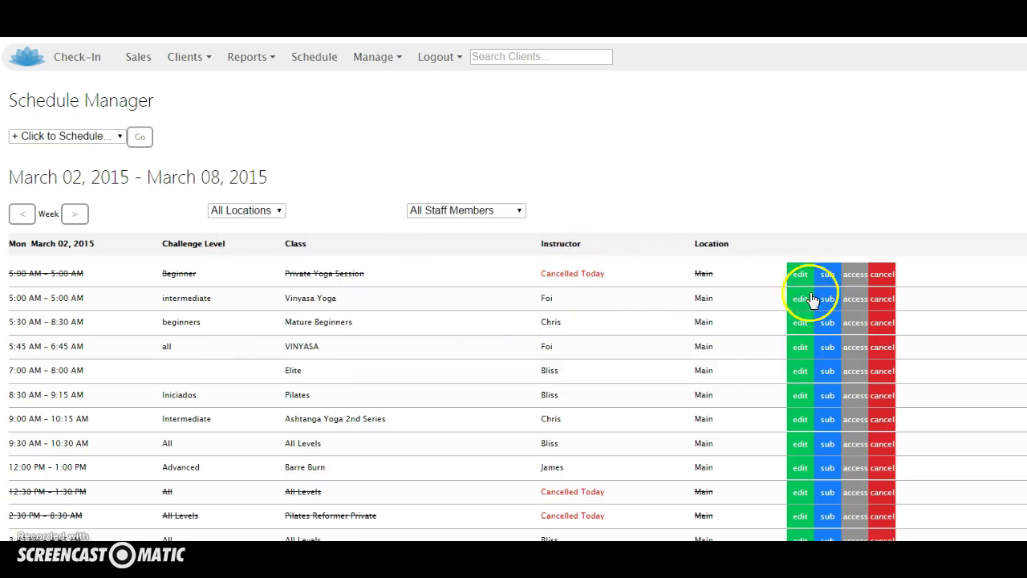
Cancel the 5:00 AM Vinyasa Yoga and 5:30 AM Mature Beginners classes on Monday, March 02, 2015.
{"action": "left_click", "coordinate": [878, 297]}
{"action": "left_click", "coordinate": [499, 271]}
{"action": "left_click", "coordinate": [521, 346]}
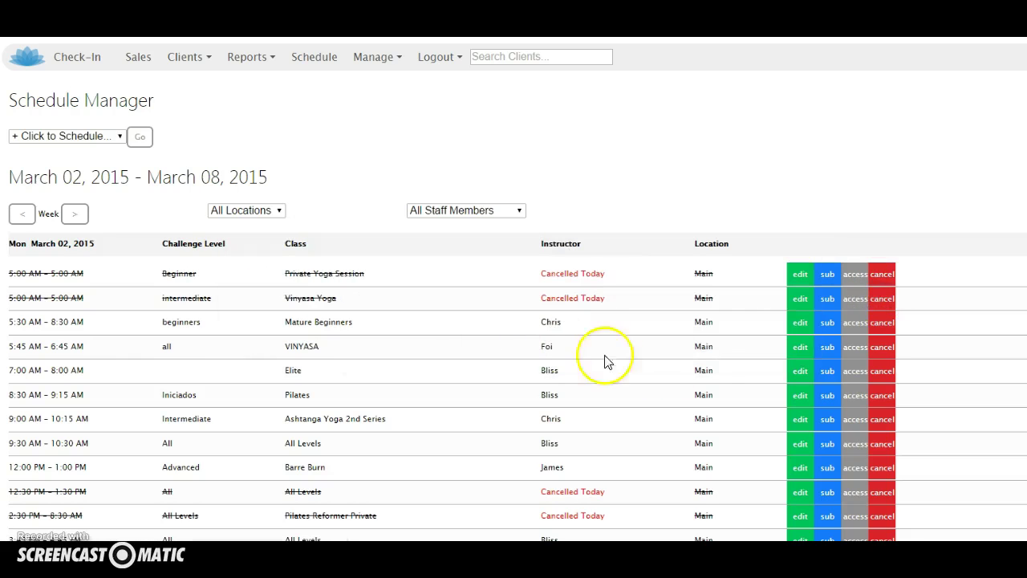
{"action": "left_click", "coordinate": [882, 324]}
{"action": "left_click", "coordinate": [500, 270]}
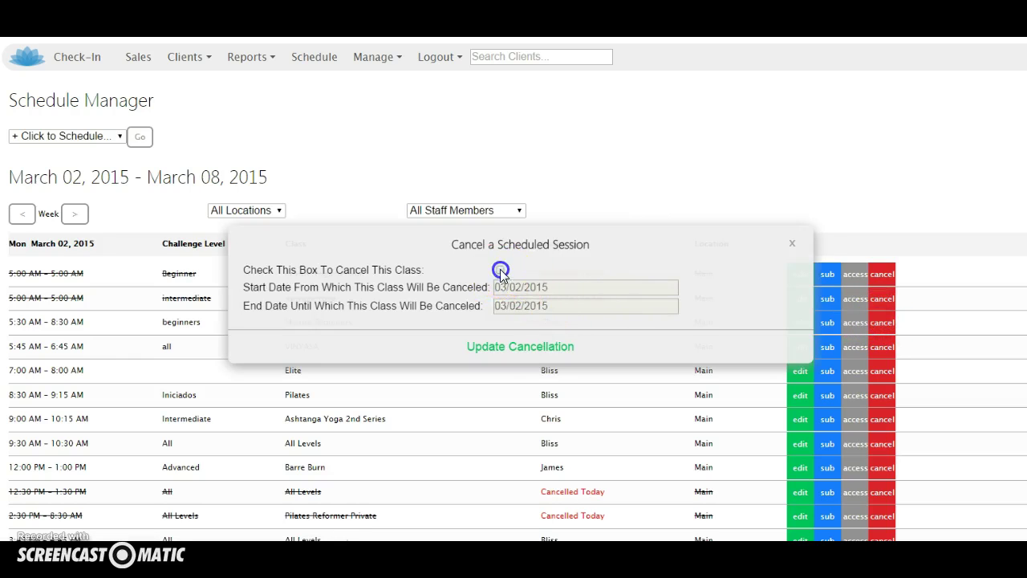
{"action": "left_click", "coordinate": [508, 347]}
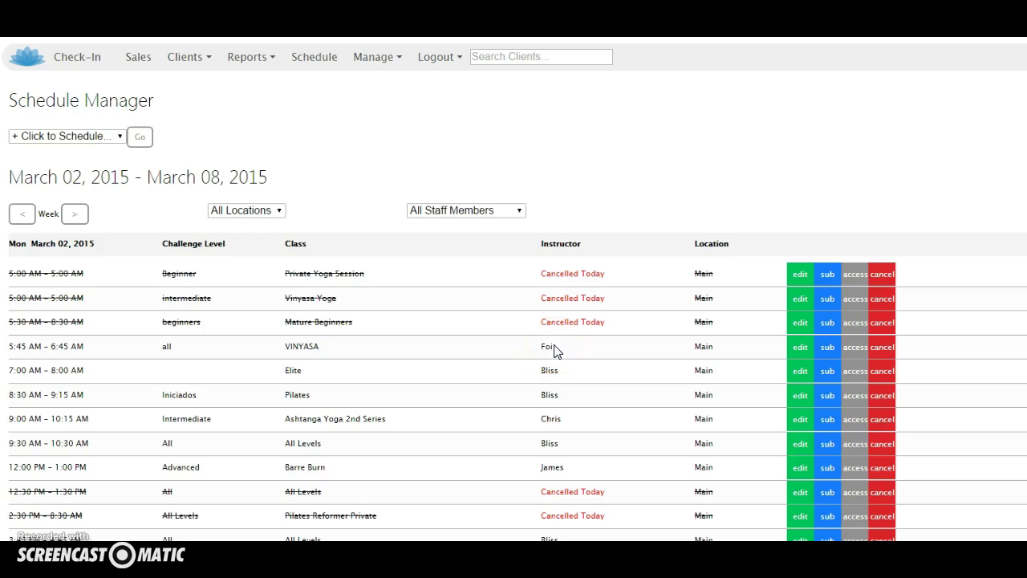
Enable a sub for Monday's 5:45 AM VINYASA class on 03/02/2015, choosing the second teacher in the list.
{"action": "left_click", "coordinate": [574, 348]}
{"action": "left_click", "coordinate": [827, 346]}
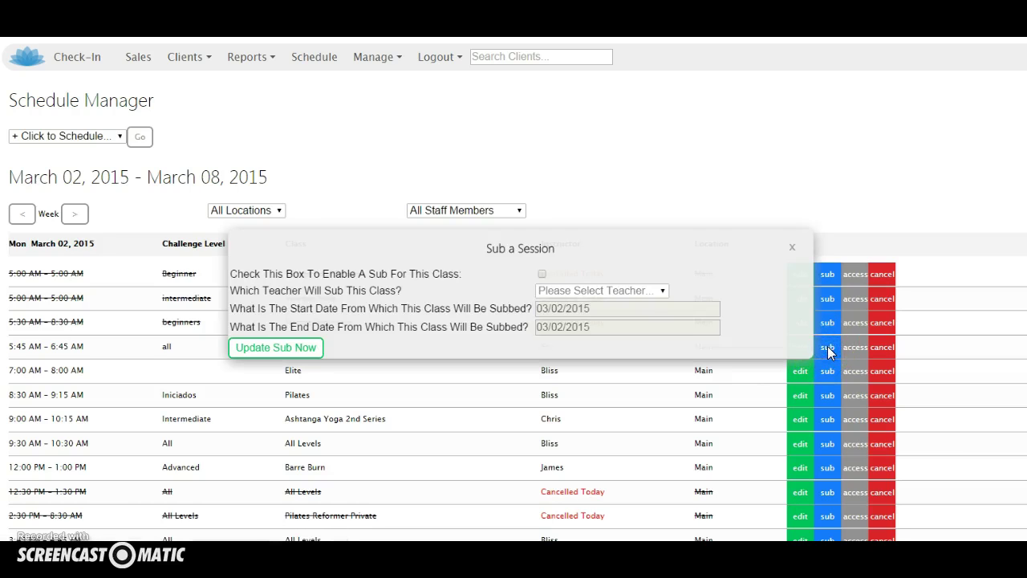
{"action": "left_click", "coordinate": [541, 274]}
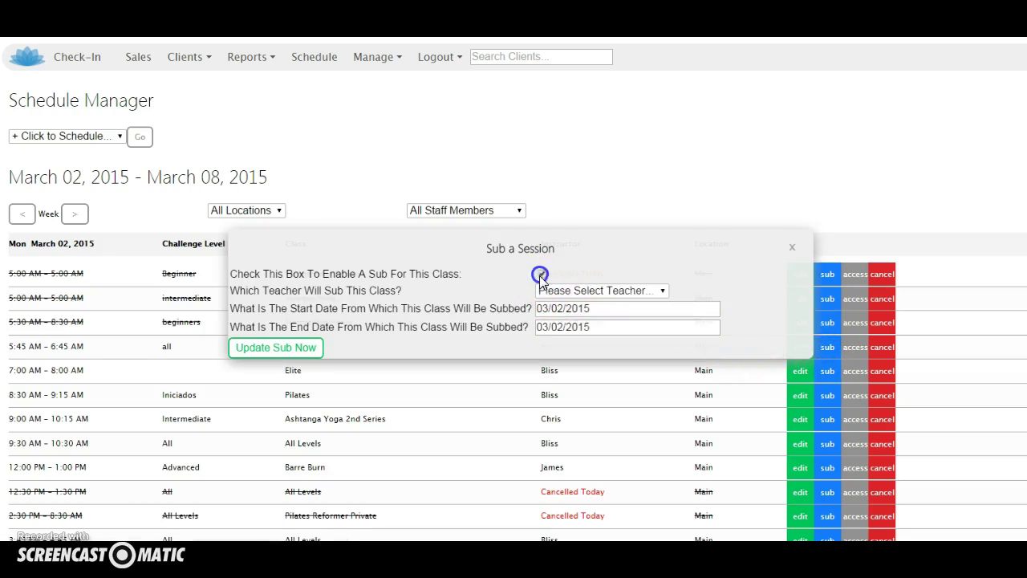
{"action": "left_click", "coordinate": [660, 293]}
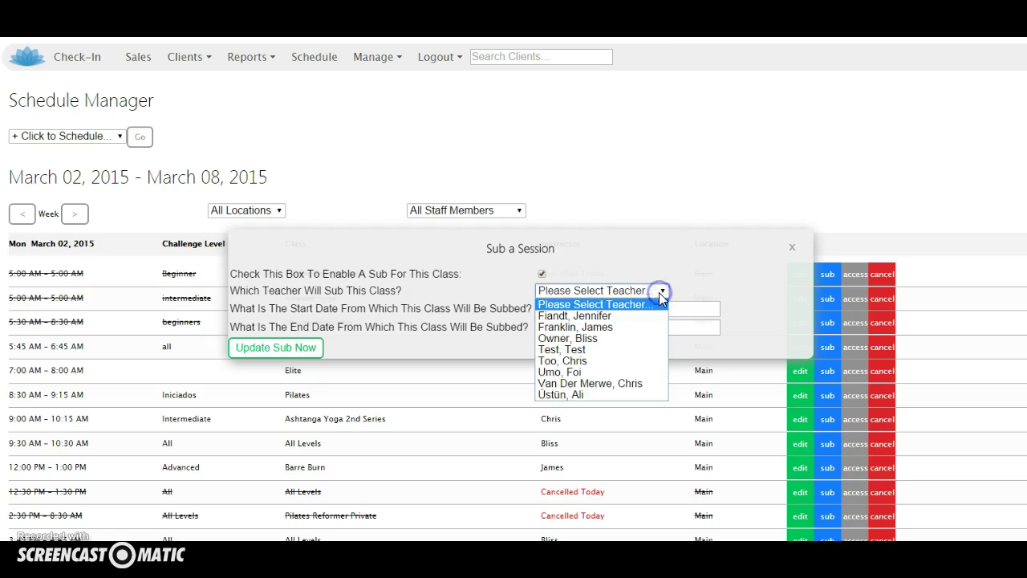
{"action": "left_click", "coordinate": [639, 334]}
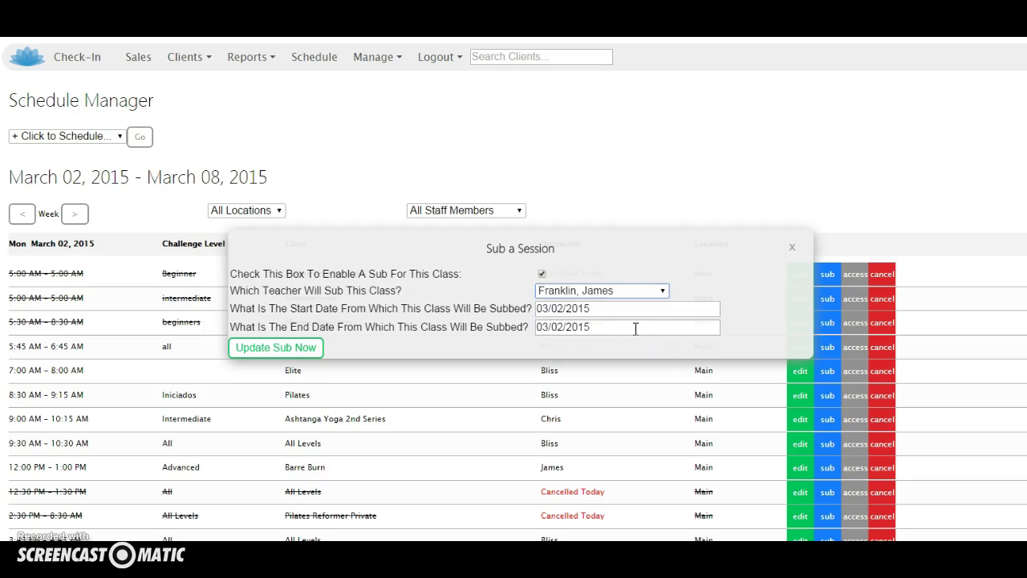
{"action": "left_click", "coordinate": [289, 345]}
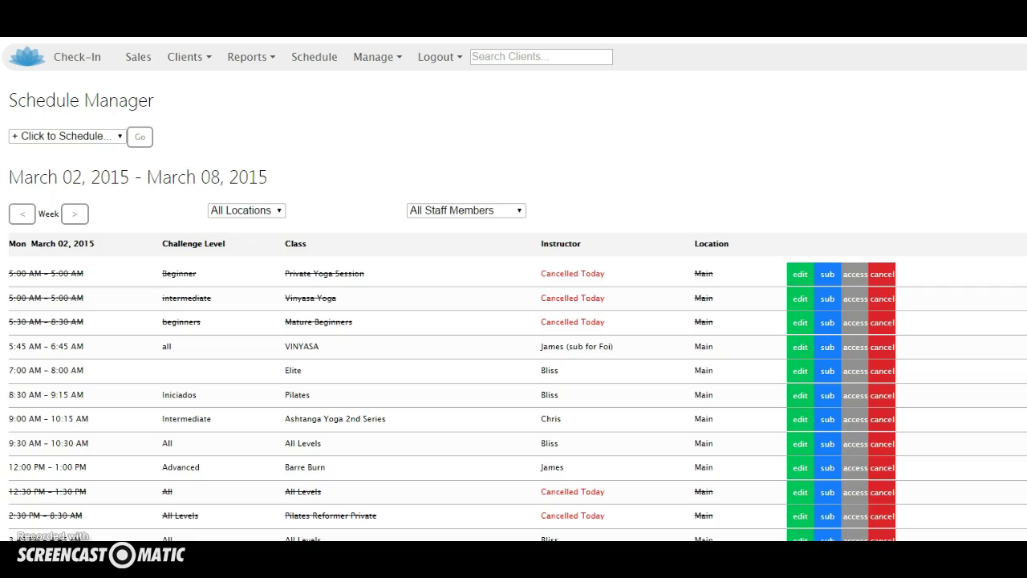
{"action": "scroll", "coordinate": [1022, 272], "scroll_direction": "down", "scroll_amount": 5}
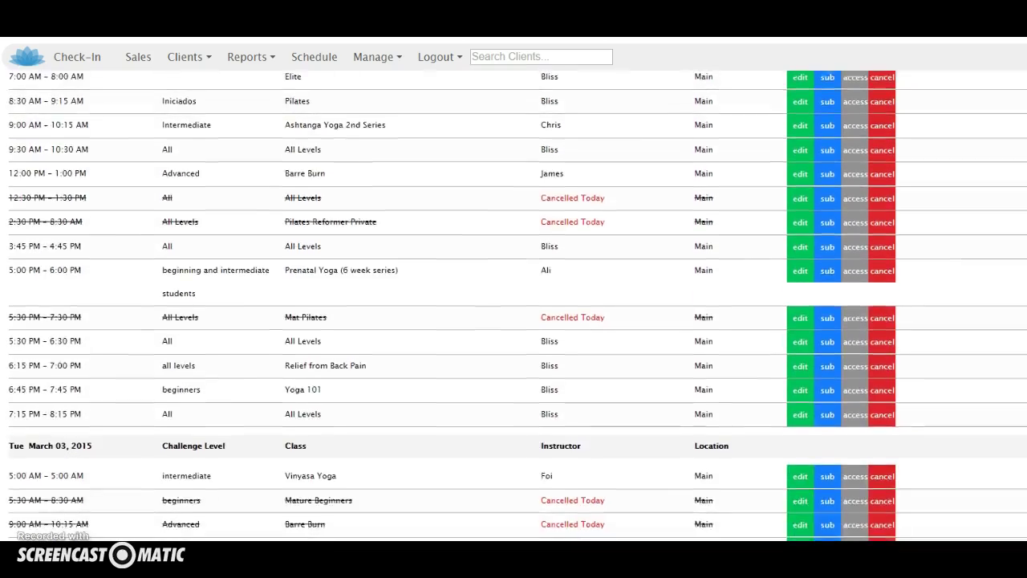
{"action": "scroll", "coordinate": [1022, 277], "scroll_direction": "down", "scroll_amount": 2}
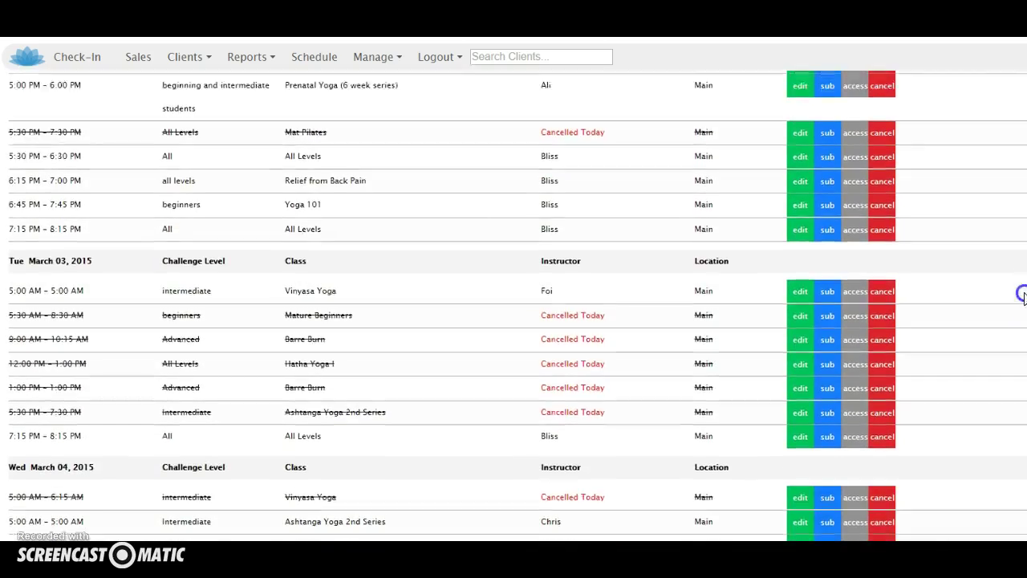
{"action": "scroll", "coordinate": [1023, 241], "scroll_direction": "up", "scroll_amount": 4}
{"action": "scroll", "coordinate": [1021, 232], "scroll_direction": "up", "scroll_amount": 4}
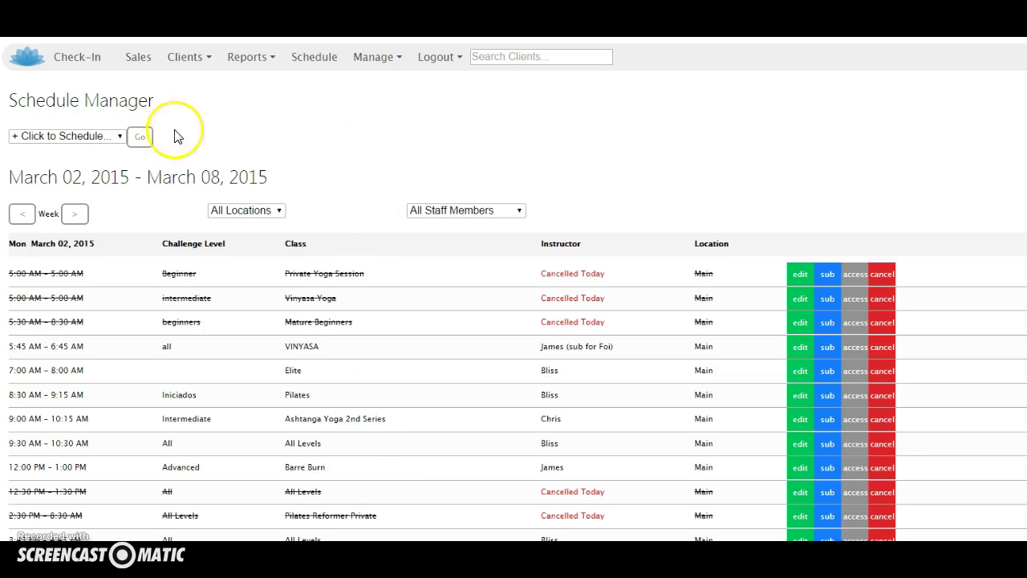
{"action": "left_click", "coordinate": [120, 138]}
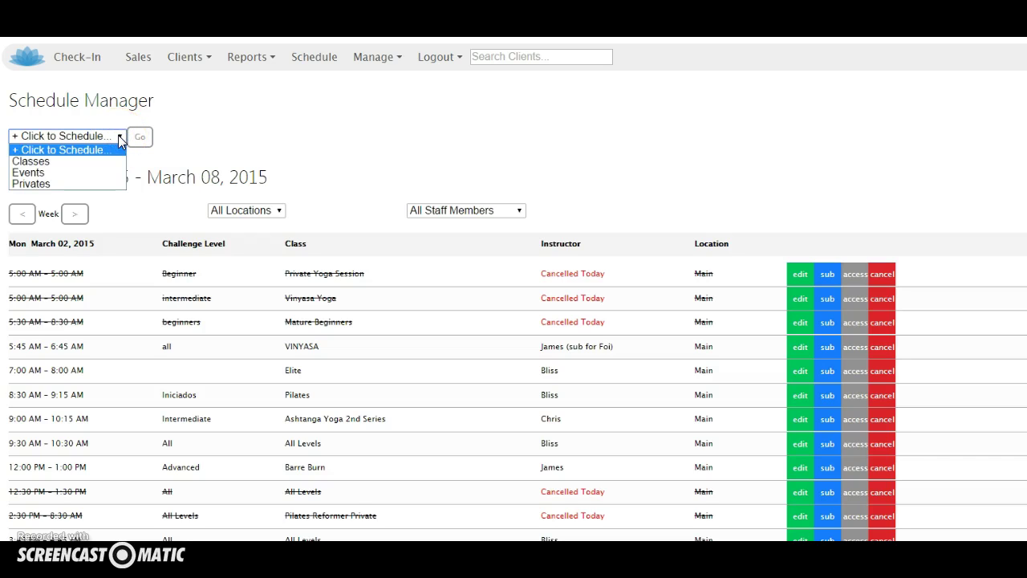
{"action": "left_click", "coordinate": [233, 138]}
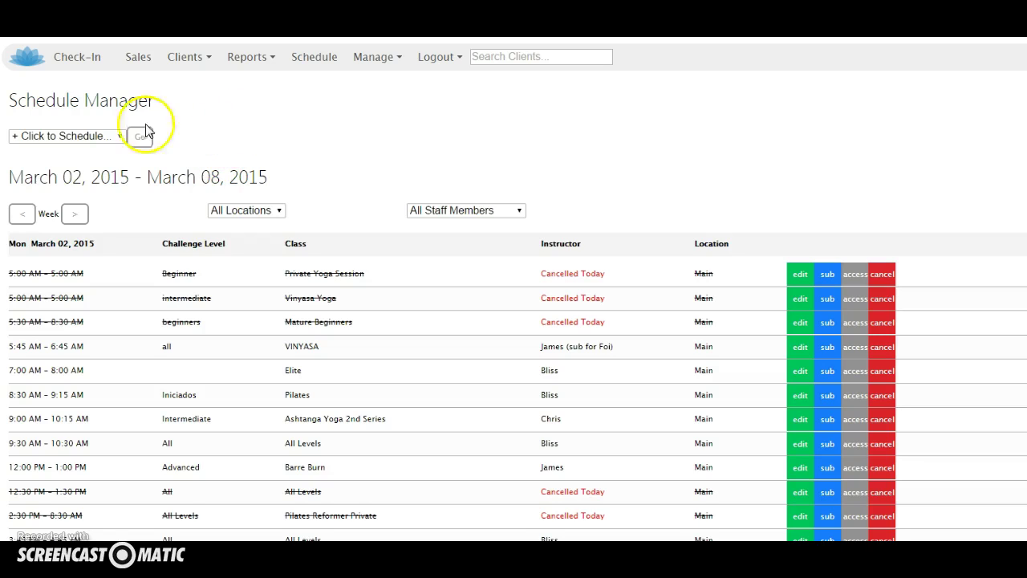
Create a new class type named Midnight Yoga in the Classes Manager.
{"action": "left_click", "coordinate": [121, 138]}
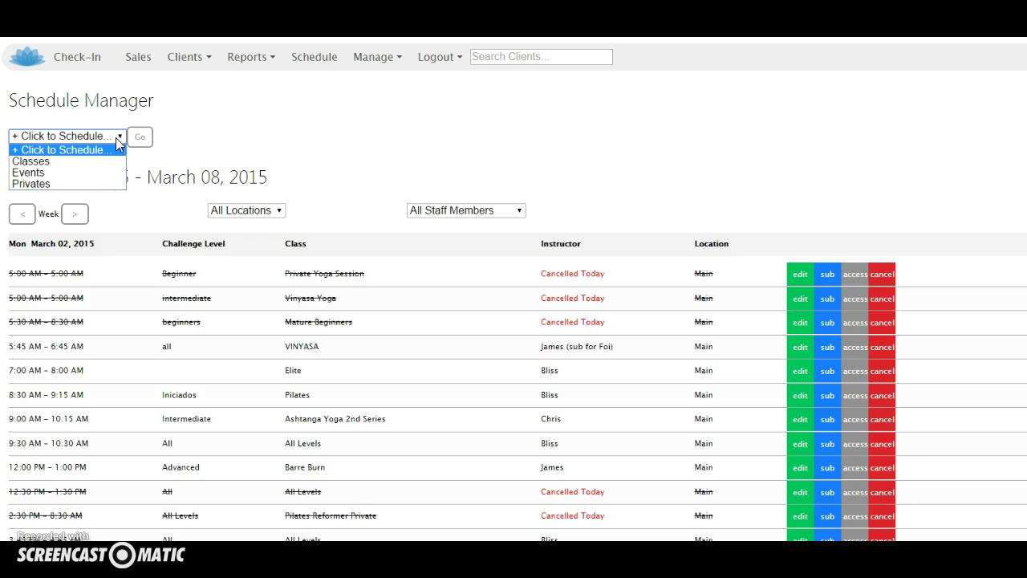
{"action": "left_click", "coordinate": [48, 162]}
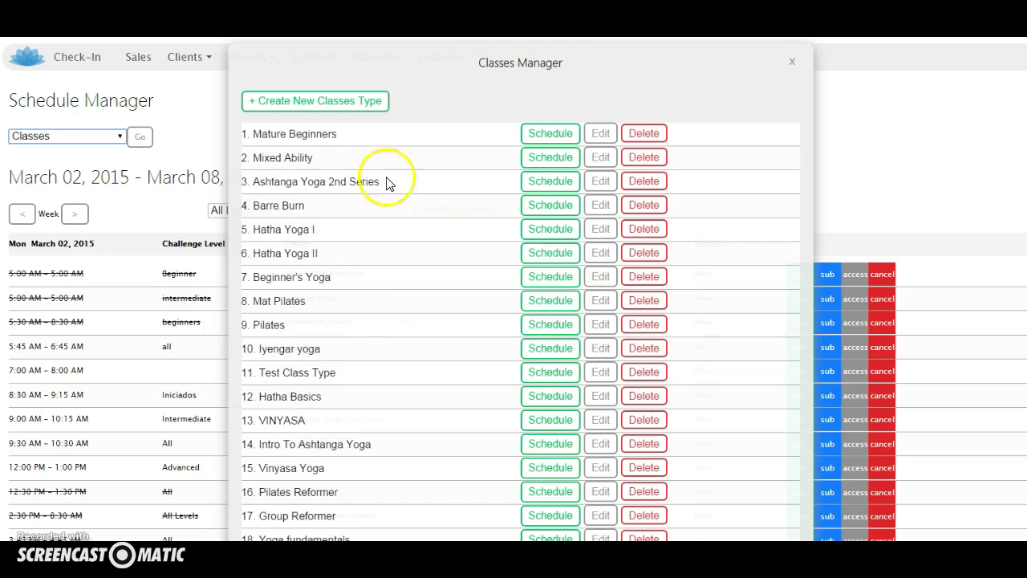
{"action": "left_click", "coordinate": [345, 100]}
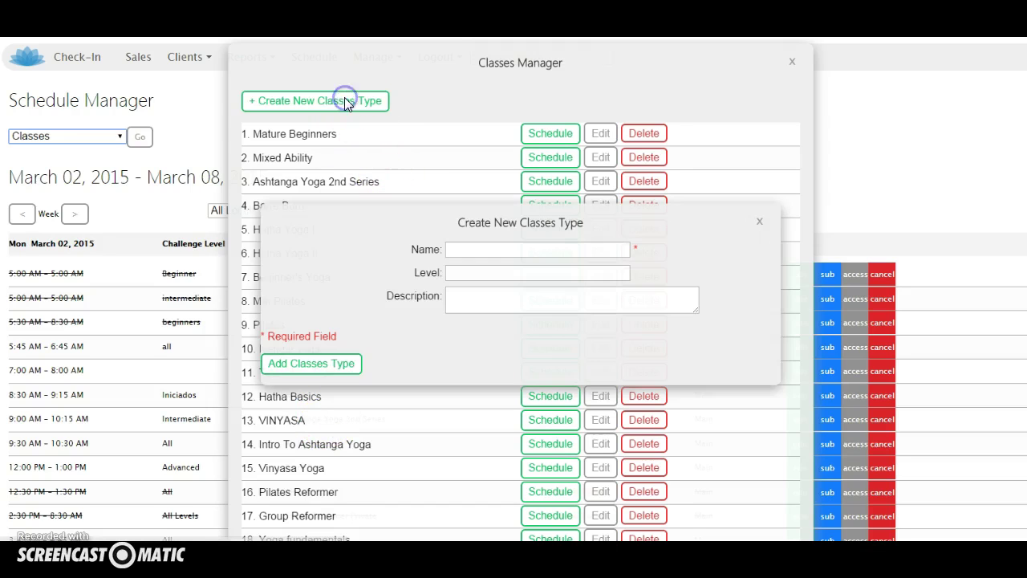
{"action": "left_click", "coordinate": [607, 249]}
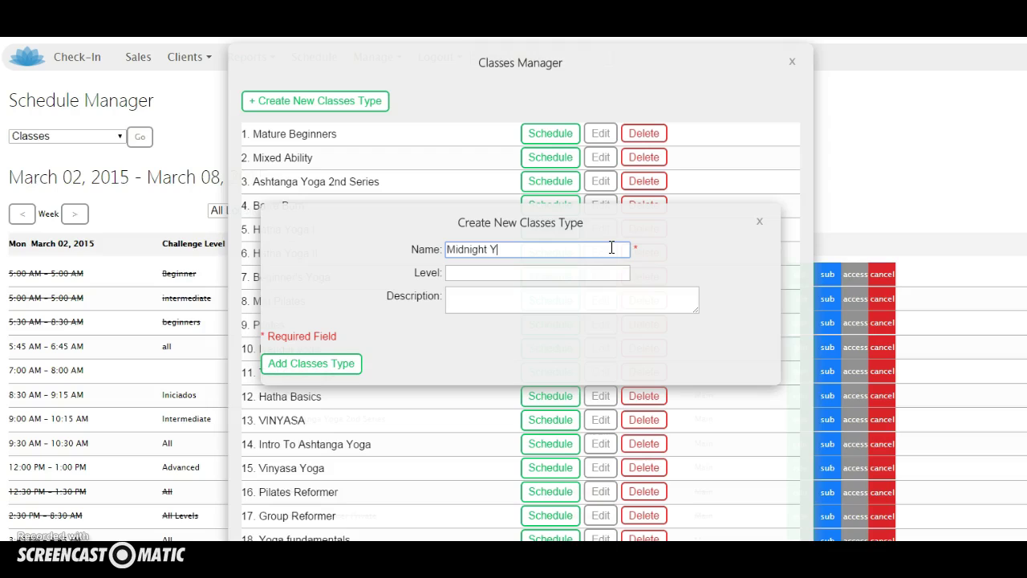
{"action": "left_click", "coordinate": [295, 364]}
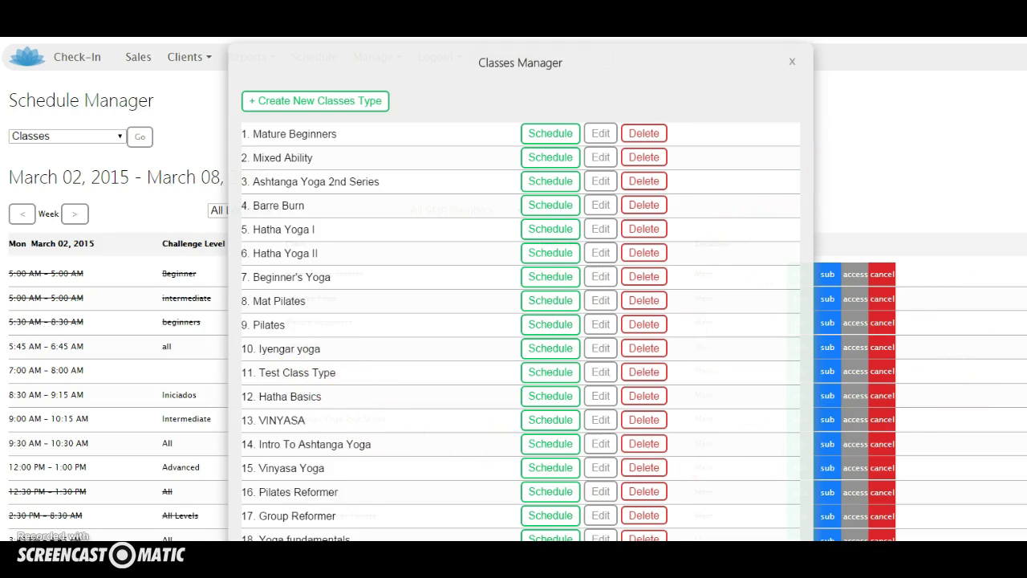
Start scheduling the Midnight Yoga class on Fridays with a start time of 11:30 pm.
{"action": "scroll", "coordinate": [952, 289], "scroll_direction": "down", "scroll_amount": 3}
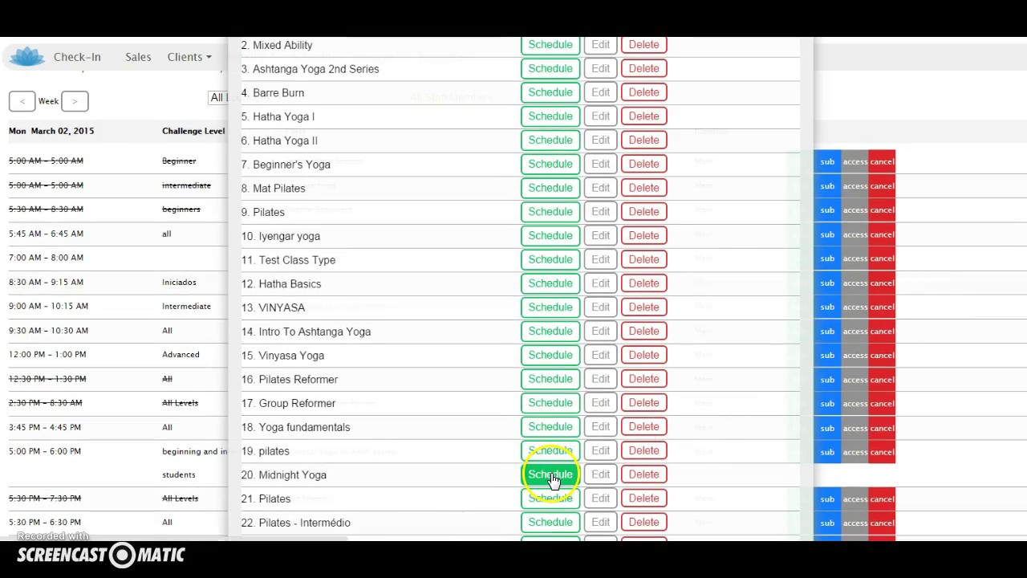
{"action": "left_click", "coordinate": [551, 473]}
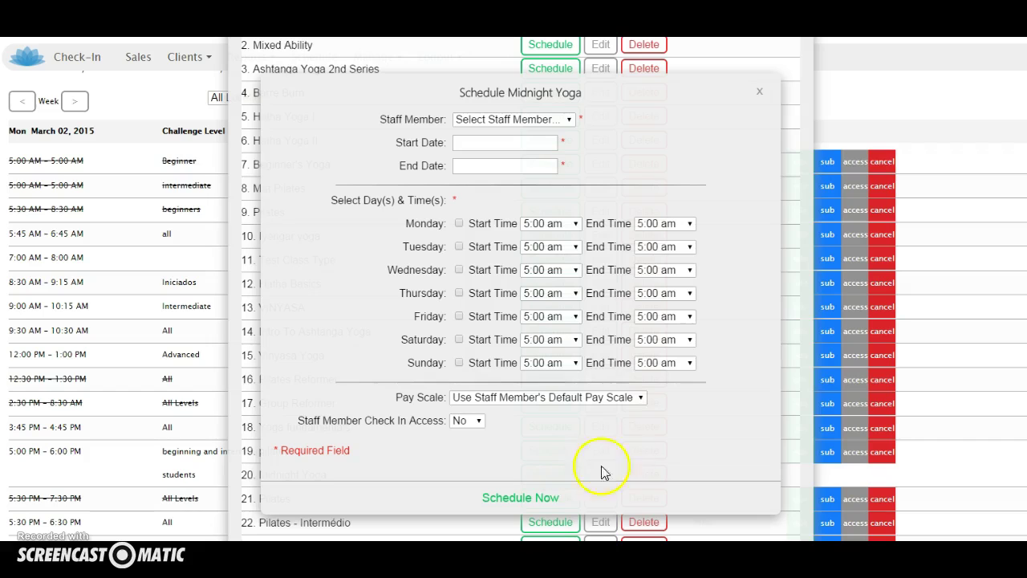
{"action": "left_click", "coordinate": [459, 316]}
{"action": "left_click", "coordinate": [562, 316]}
{"action": "left_click_drag", "start_coordinate": [574, 376], "coordinate": [575, 522]}
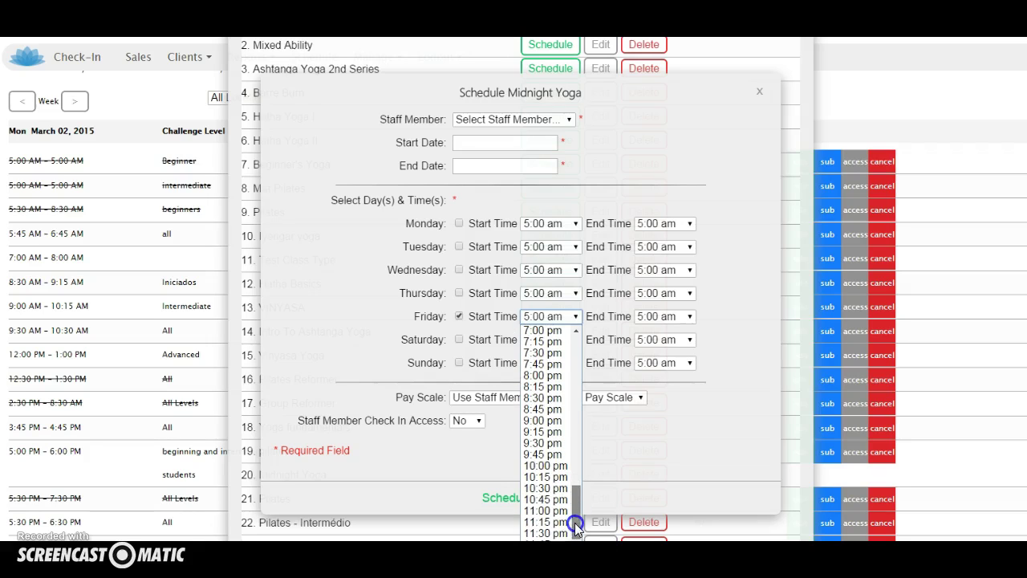
{"action": "left_click", "coordinate": [554, 533]}
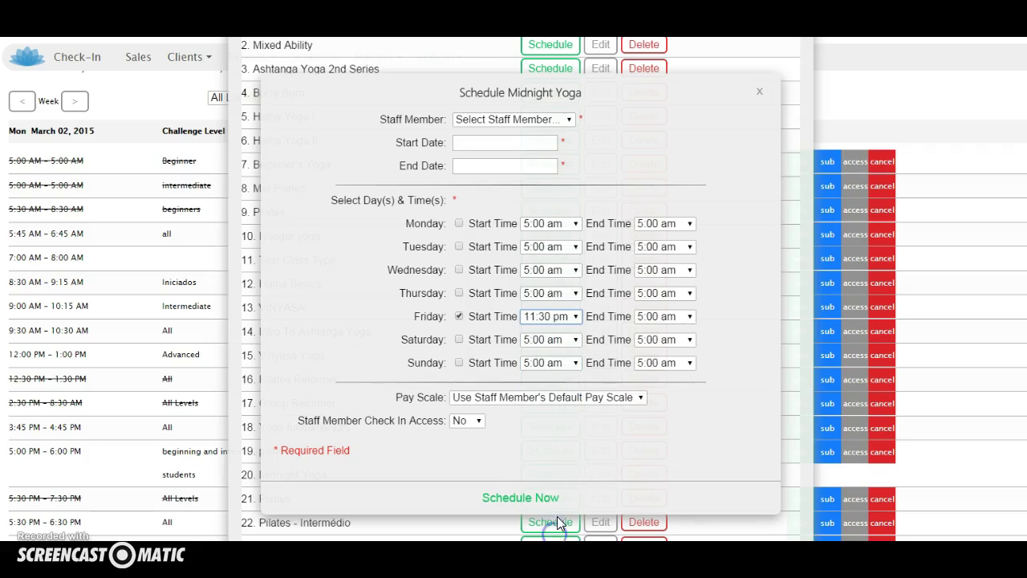
Set the Friday end time of the Midnight Yoga class to 11:45 pm.
{"action": "left_click", "coordinate": [688, 319]}
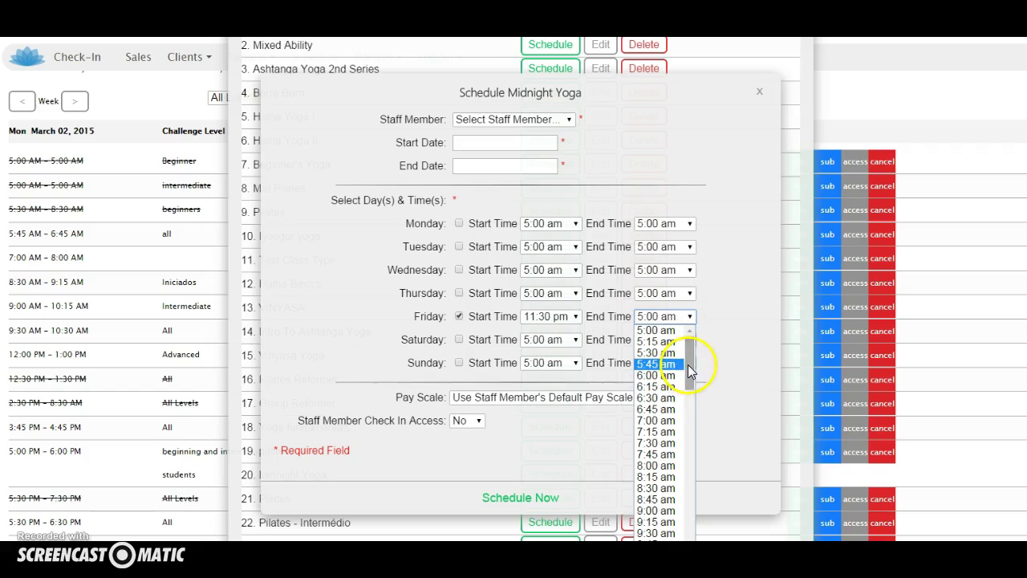
{"action": "left_click_drag", "start_coordinate": [688, 364], "coordinate": [685, 416]}
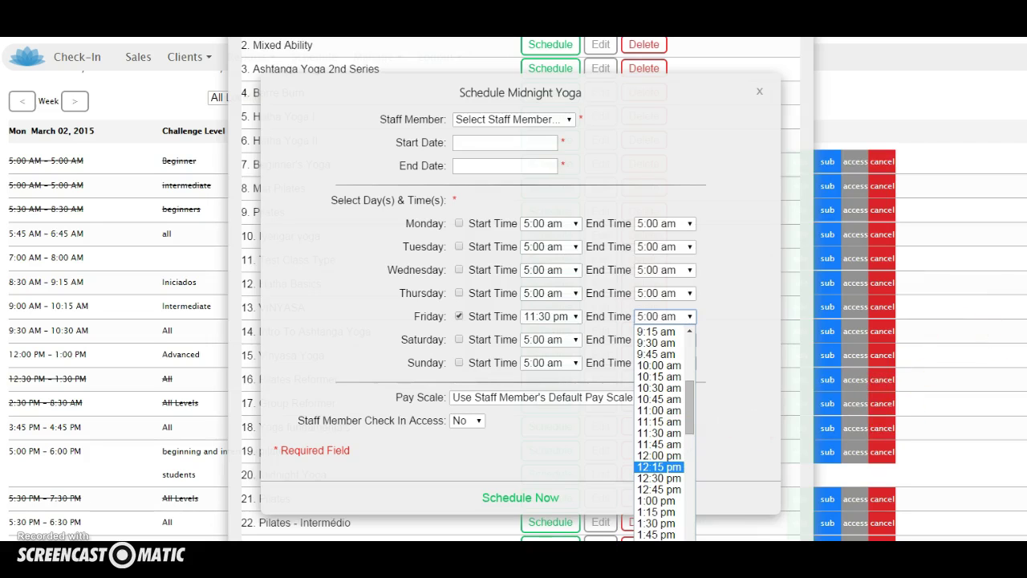
{"action": "scroll", "coordinate": [713, 208], "scroll_direction": "down", "scroll_amount": 3}
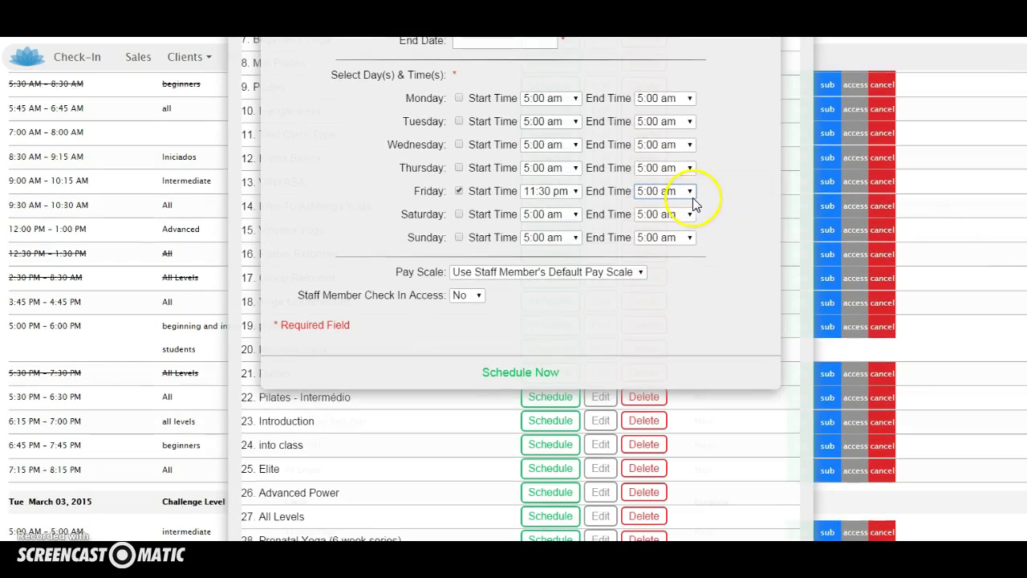
{"action": "left_click", "coordinate": [692, 196]}
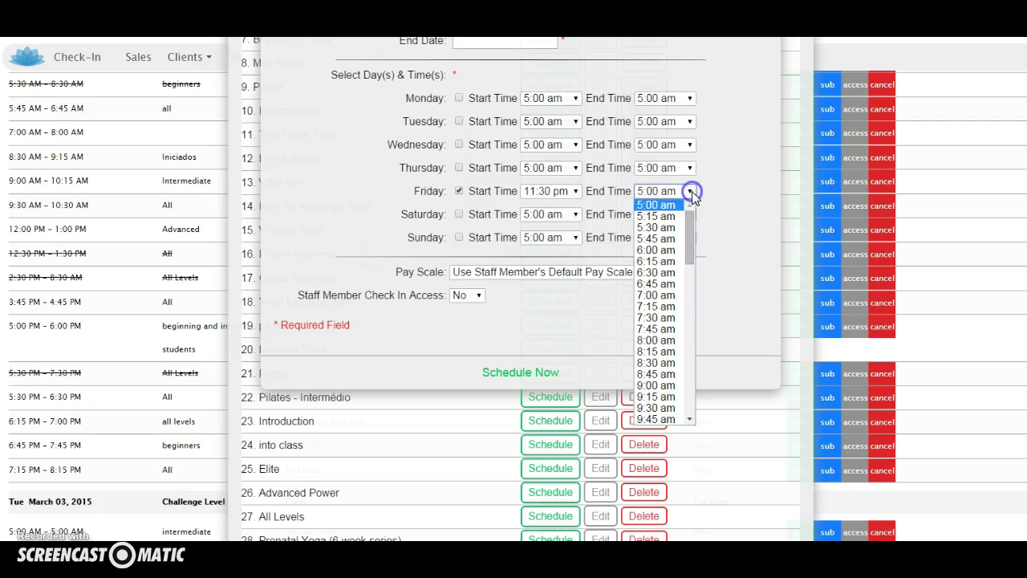
{"action": "left_click", "coordinate": [688, 409]}
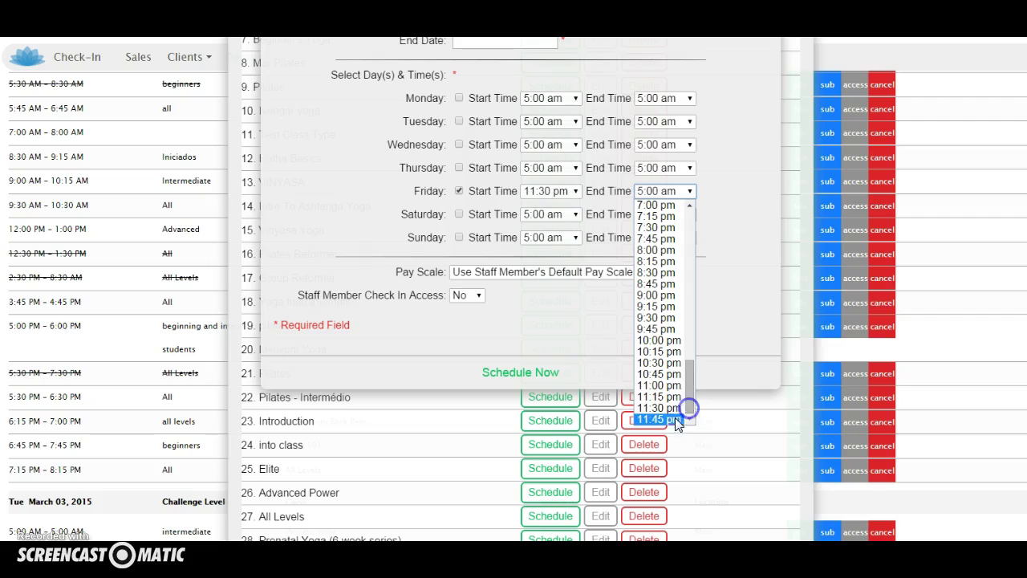
{"action": "left_click", "coordinate": [658, 420]}
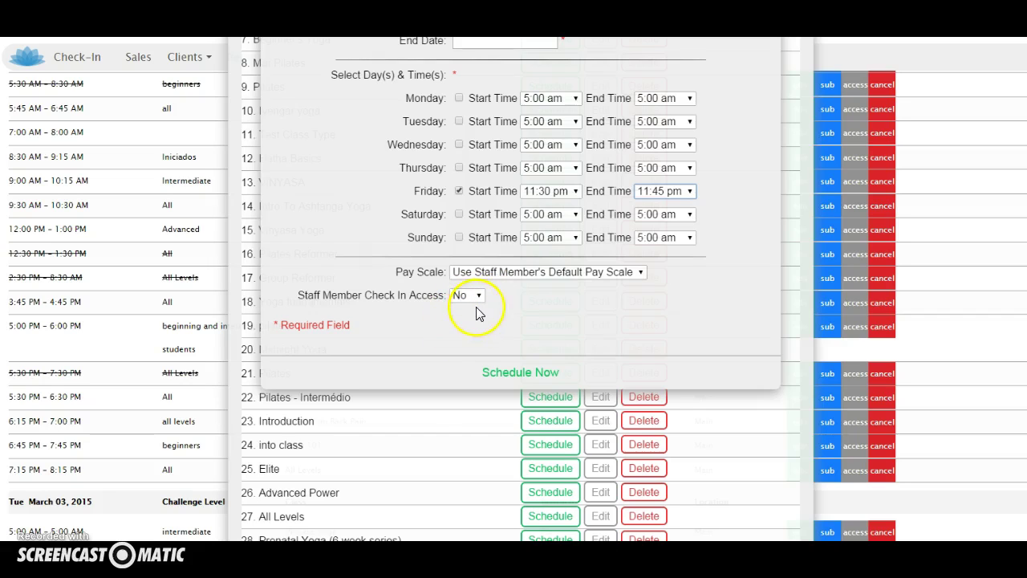
Keep the staff member's default pay scale for Midnight Yoga and set Staff Member Check In Access to Yes.
{"action": "left_click", "coordinate": [641, 274]}
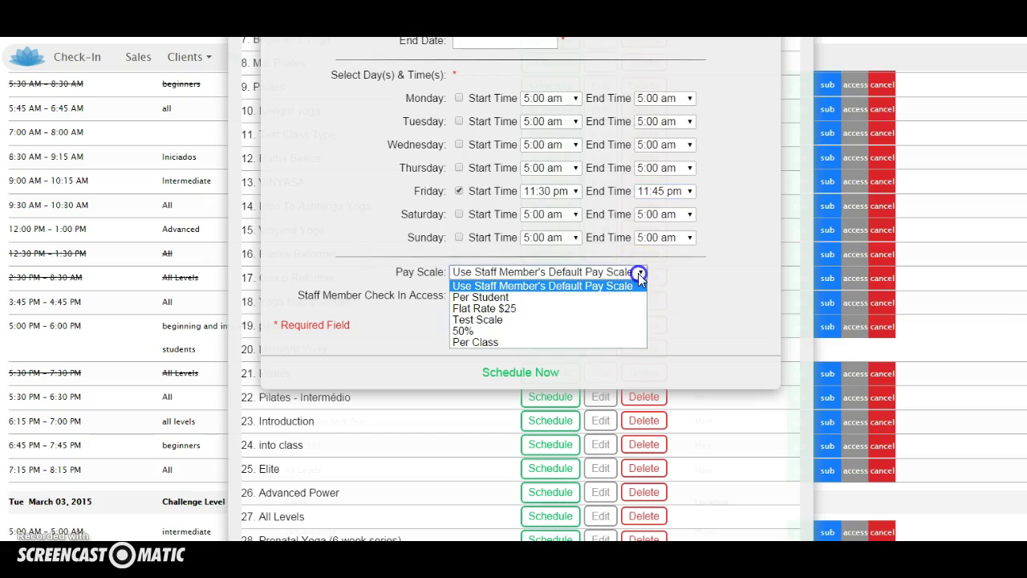
{"action": "left_click", "coordinate": [638, 273]}
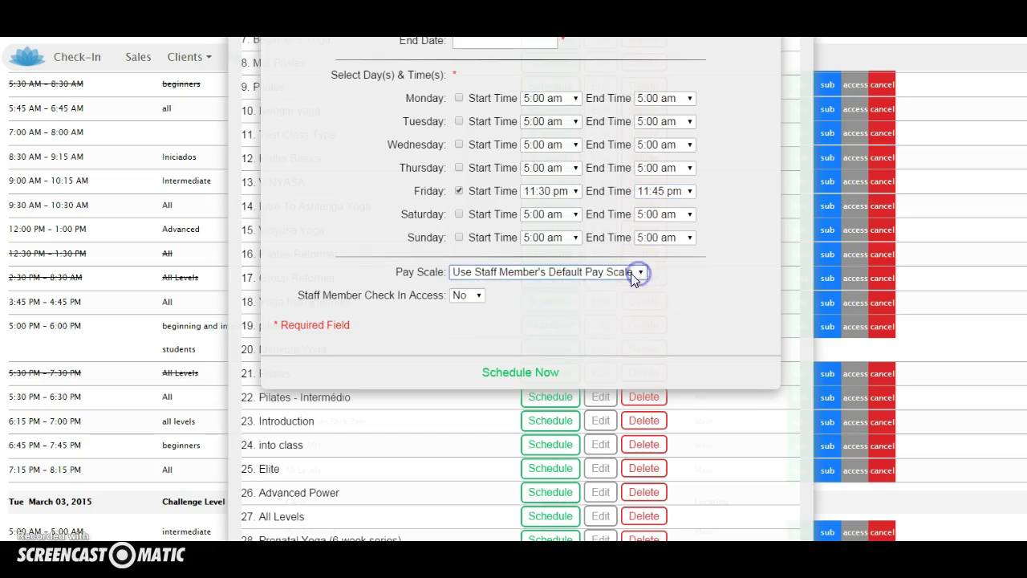
{"action": "left_click", "coordinate": [478, 296]}
{"action": "left_click", "coordinate": [470, 320]}
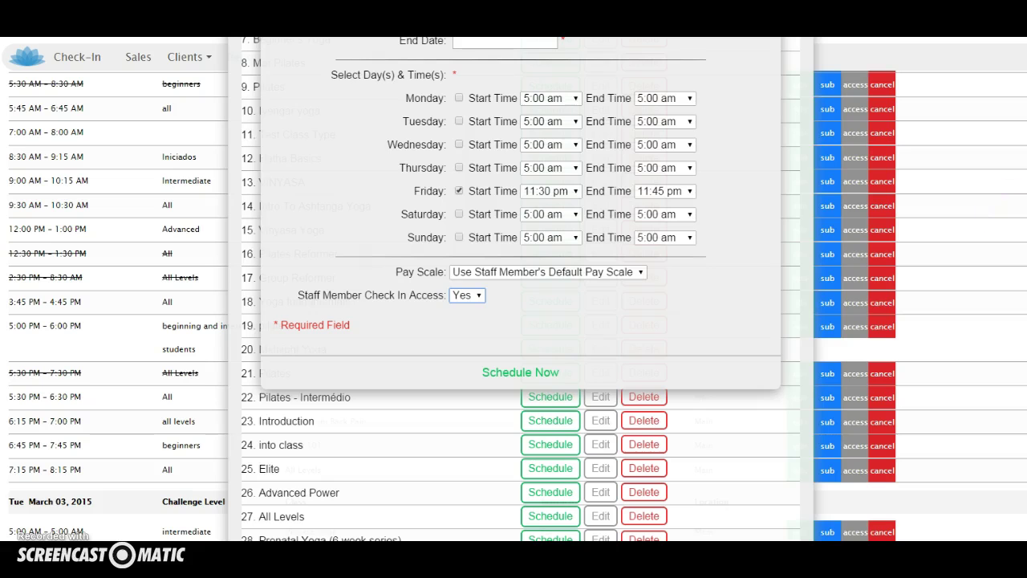
Assign the sixth listed staff member to Midnight Yoga and set the start date to 03/06/2015.
{"action": "scroll", "coordinate": [745, 214], "scroll_direction": "up", "scroll_amount": 2}
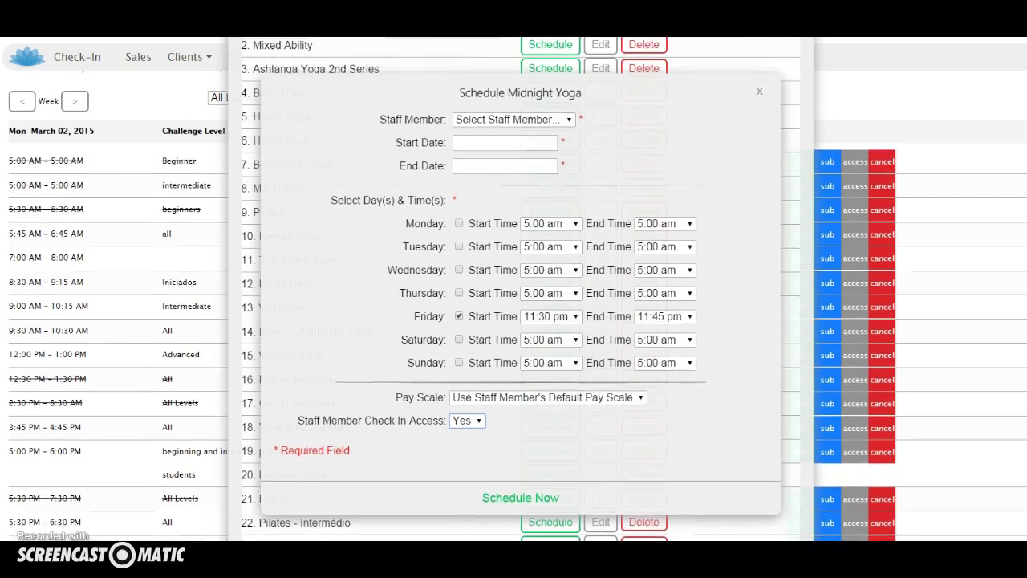
{"action": "left_click", "coordinate": [565, 158]}
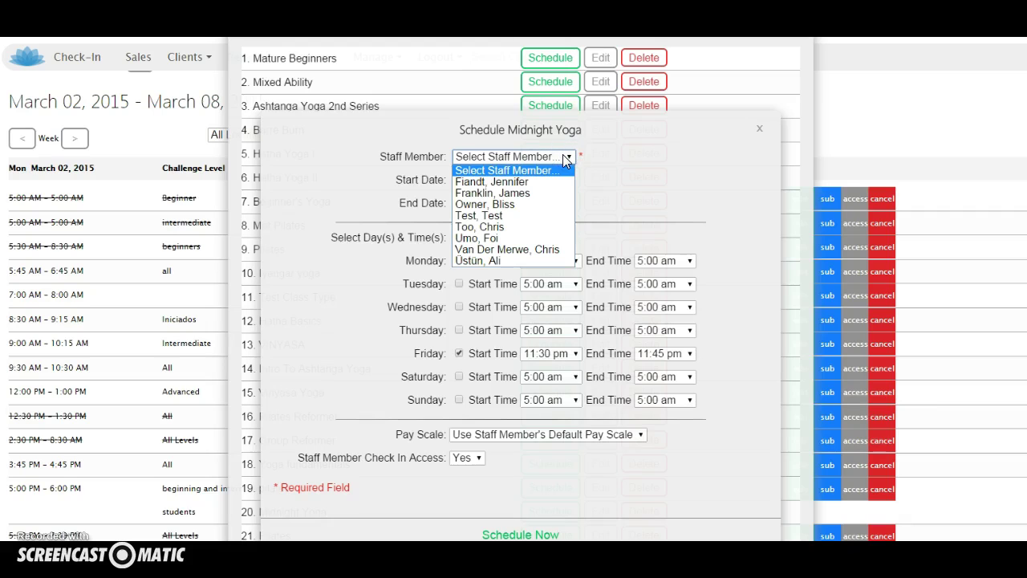
{"action": "left_click", "coordinate": [504, 238]}
{"action": "left_click", "coordinate": [506, 179]}
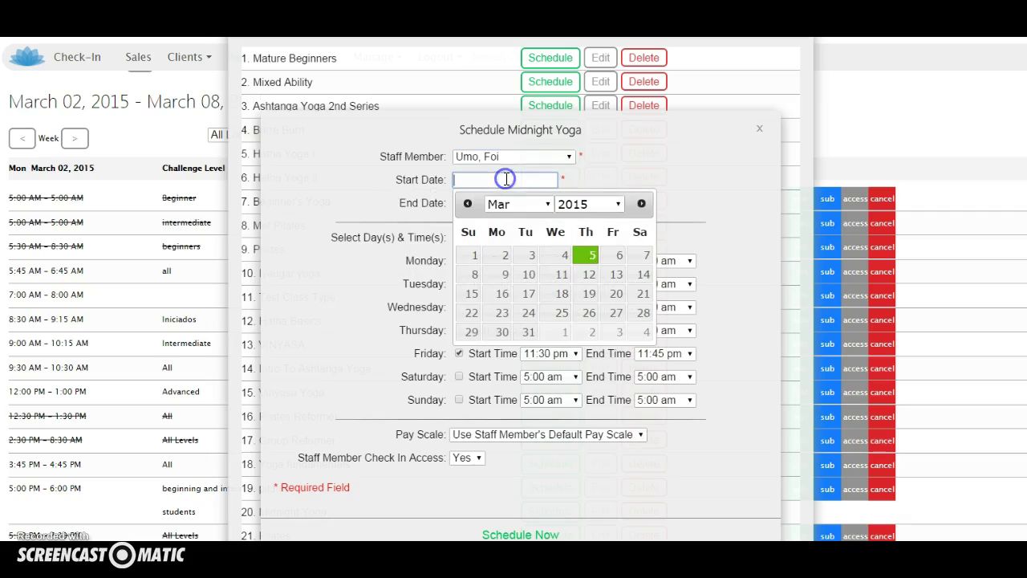
{"action": "left_click", "coordinate": [619, 257]}
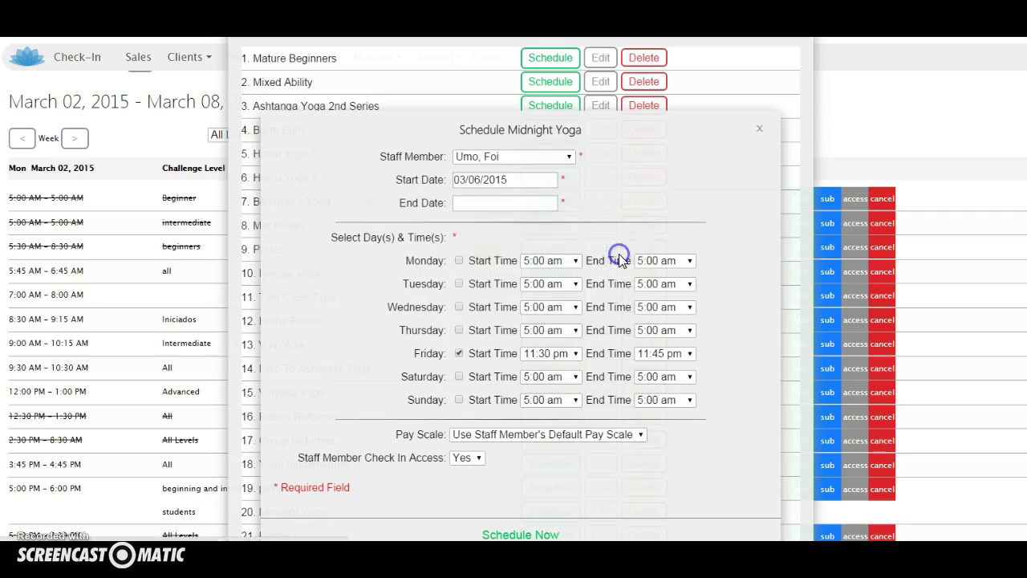
Set the Midnight Yoga end date to 03/04/2016 and submit the class schedule.
{"action": "left_click", "coordinate": [489, 205]}
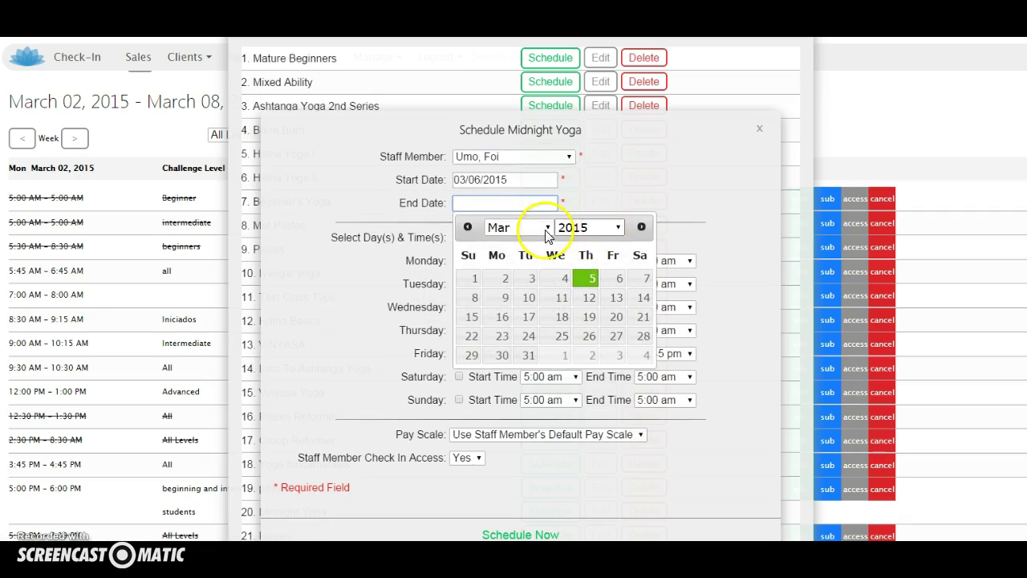
{"action": "left_click", "coordinate": [614, 227]}
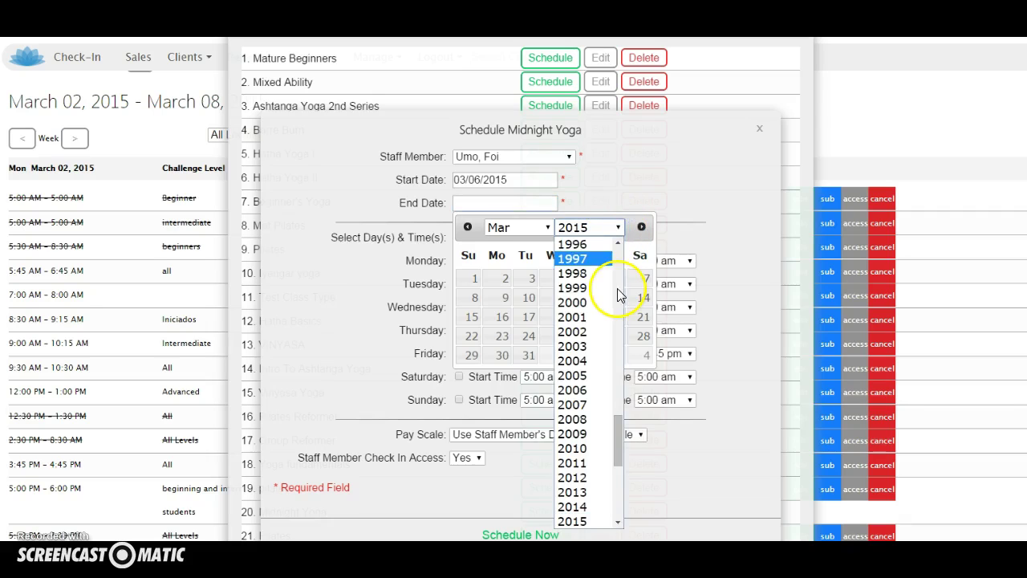
{"action": "left_click", "coordinate": [619, 523]}
{"action": "left_click", "coordinate": [618, 524]}
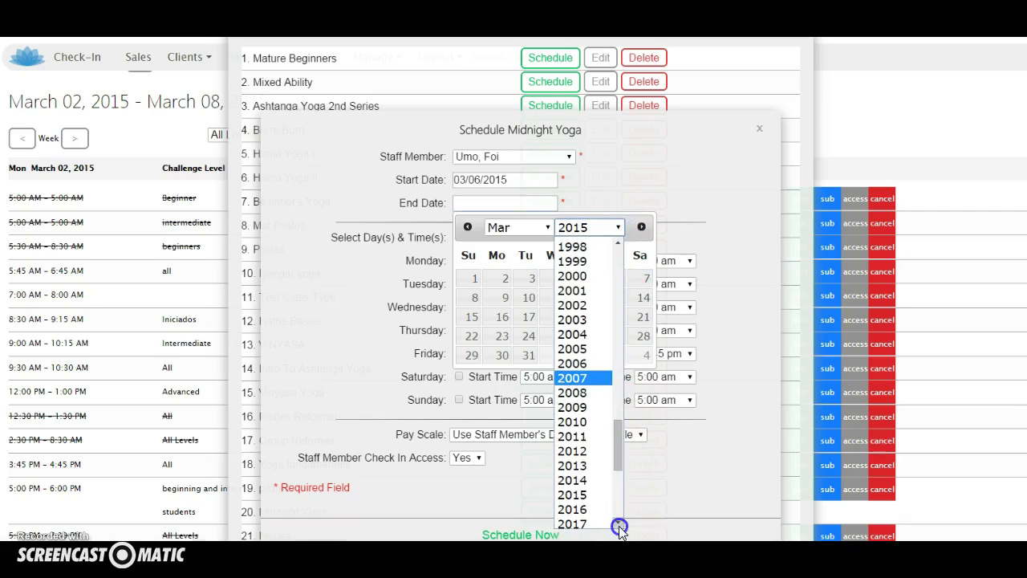
{"action": "left_click", "coordinate": [583, 510]}
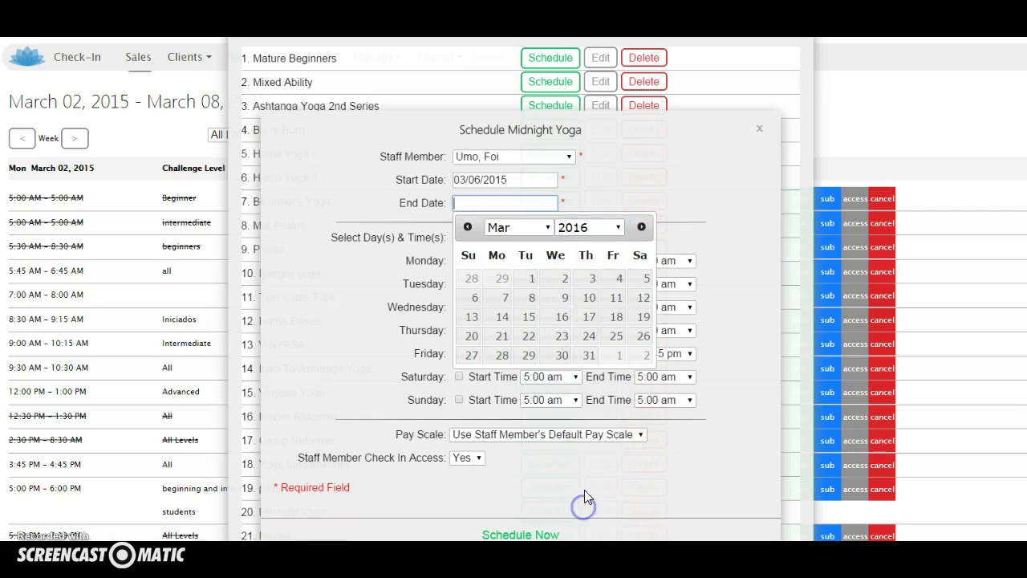
{"action": "left_click", "coordinate": [615, 277]}
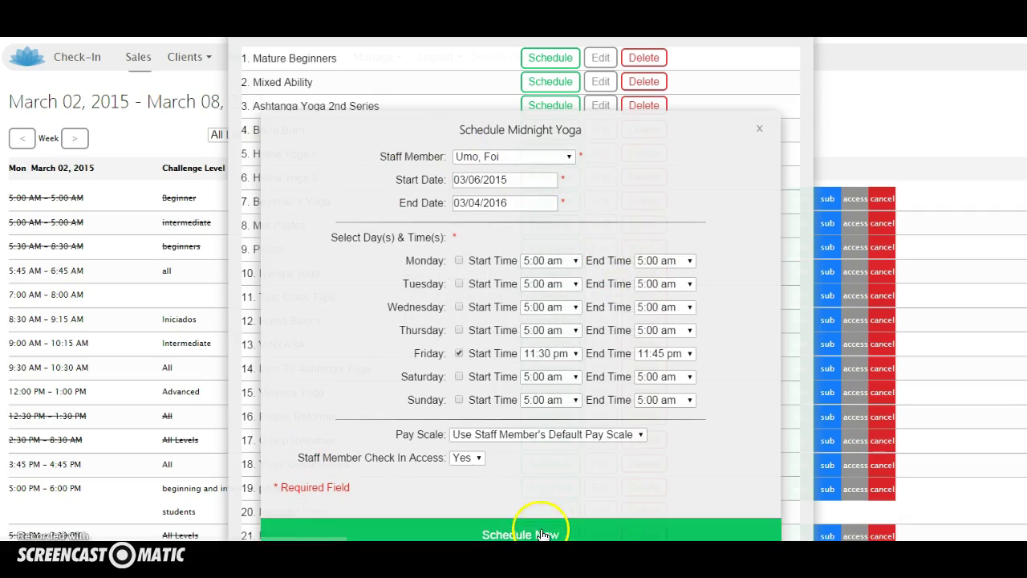
{"action": "scroll", "coordinate": [514, 289], "scroll_direction": "down", "scroll_amount": 1}
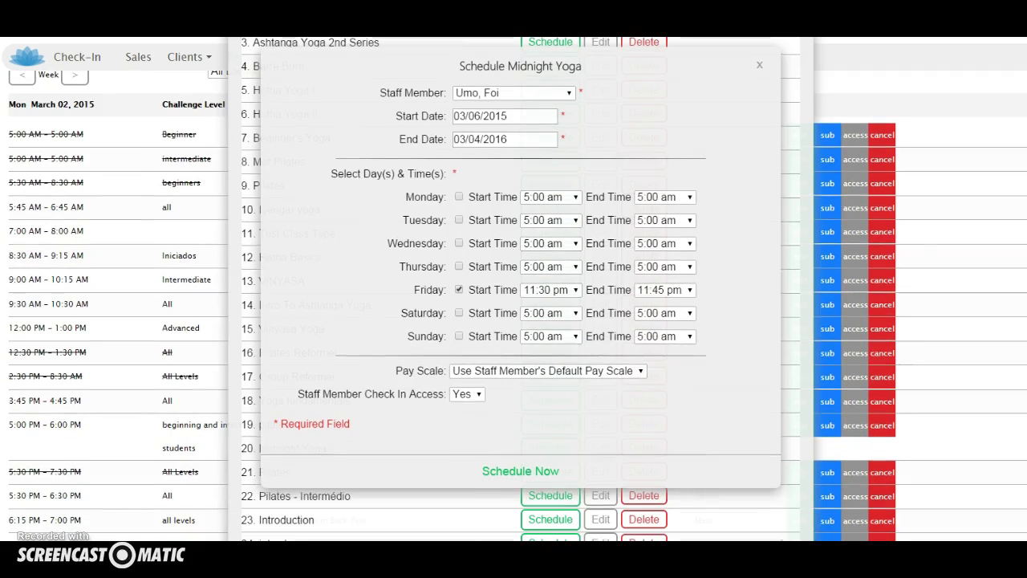
{"action": "left_click", "coordinate": [516, 473]}
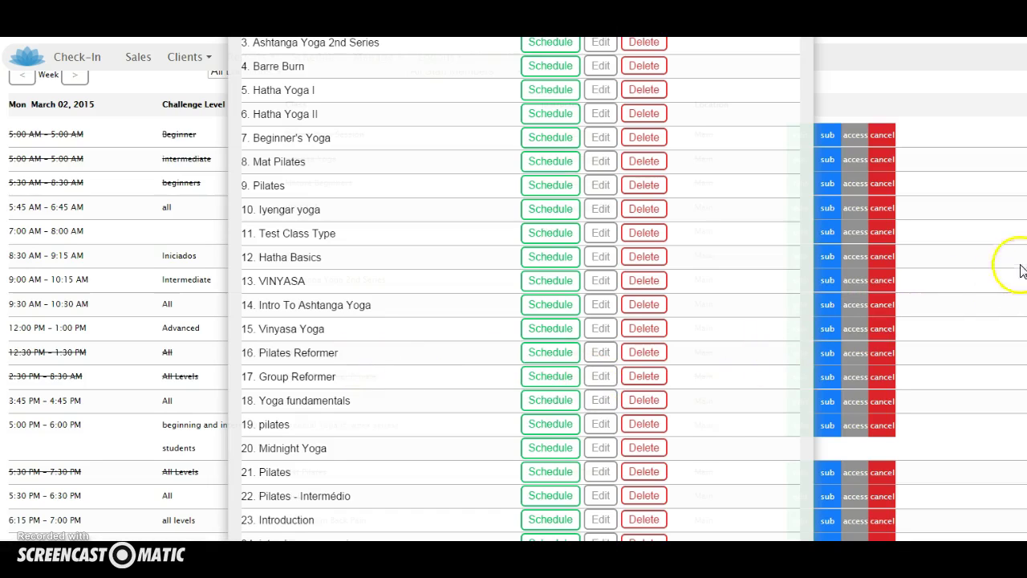
Close the Classes Manager to return to the weekly schedule.
{"action": "scroll", "coordinate": [514, 289], "scroll_direction": "down", "scroll_amount": 3}
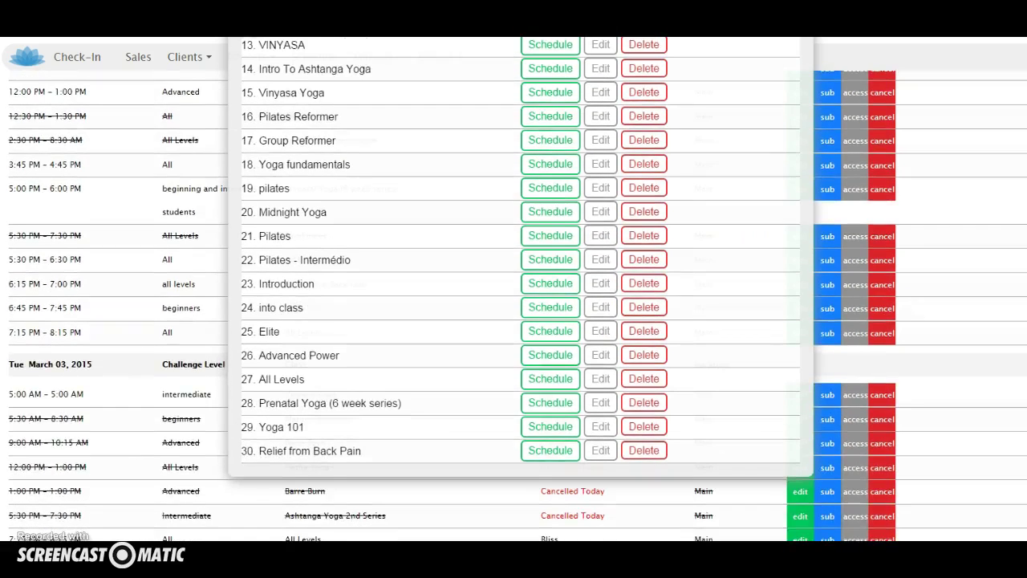
{"action": "scroll", "coordinate": [513, 289], "scroll_direction": "up", "scroll_amount": 5}
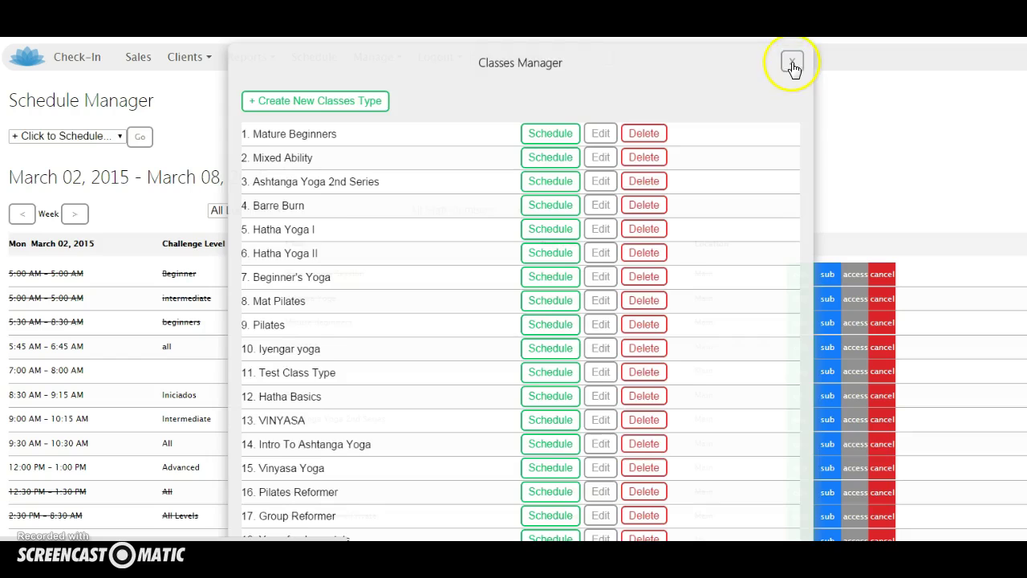
{"action": "left_click", "coordinate": [793, 63]}
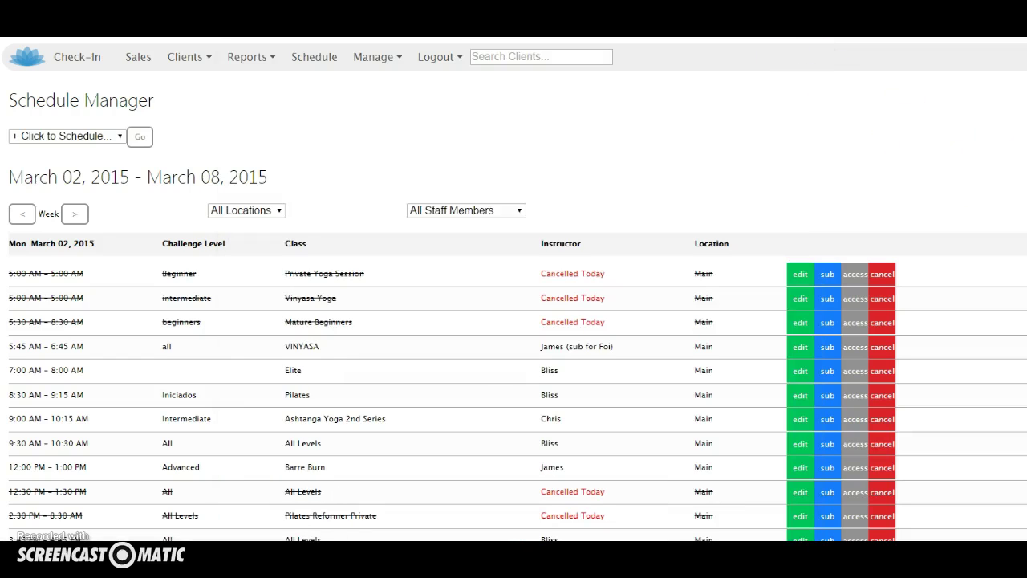
Examine the schedule for the week of March 09 to March 15, 2015, looking for Friday's Midnight Yoga class.
{"action": "scroll", "coordinate": [514, 305], "scroll_direction": "down", "scroll_amount": 1}
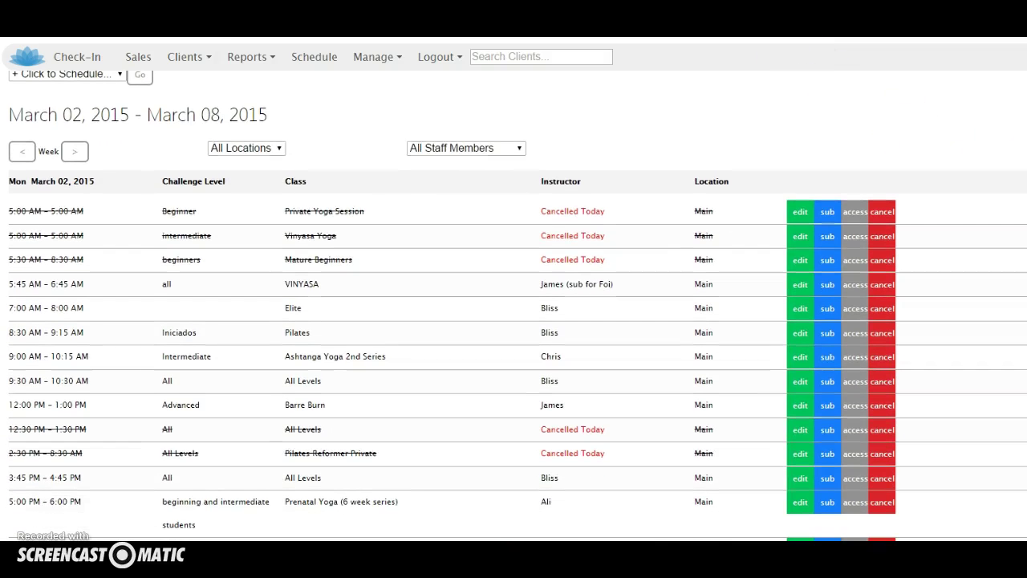
{"action": "left_click", "coordinate": [75, 151]}
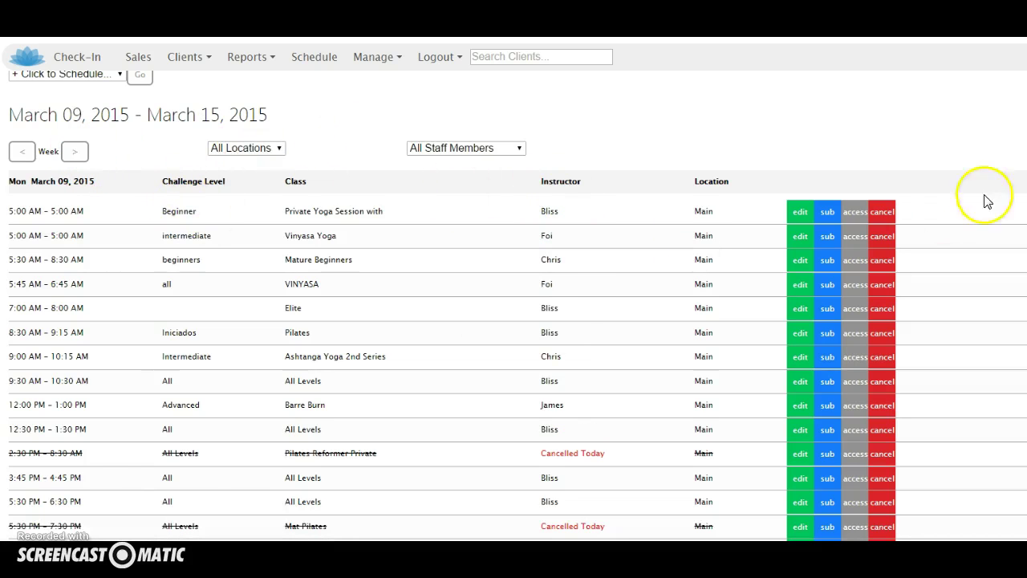
{"action": "scroll", "coordinate": [514, 305], "scroll_direction": "down", "scroll_amount": 10}
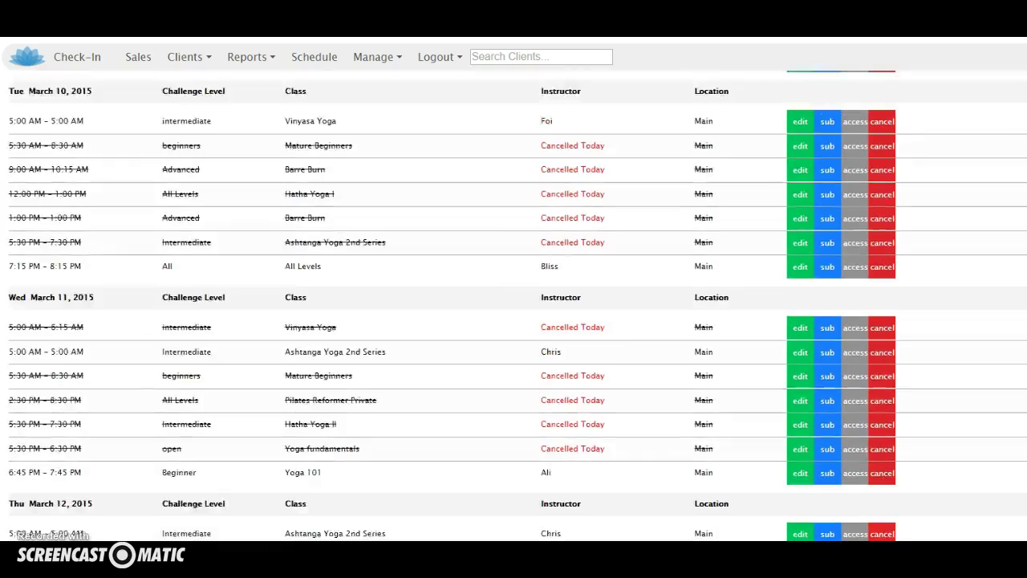
{"action": "scroll", "coordinate": [513, 305], "scroll_direction": "down", "scroll_amount": 3}
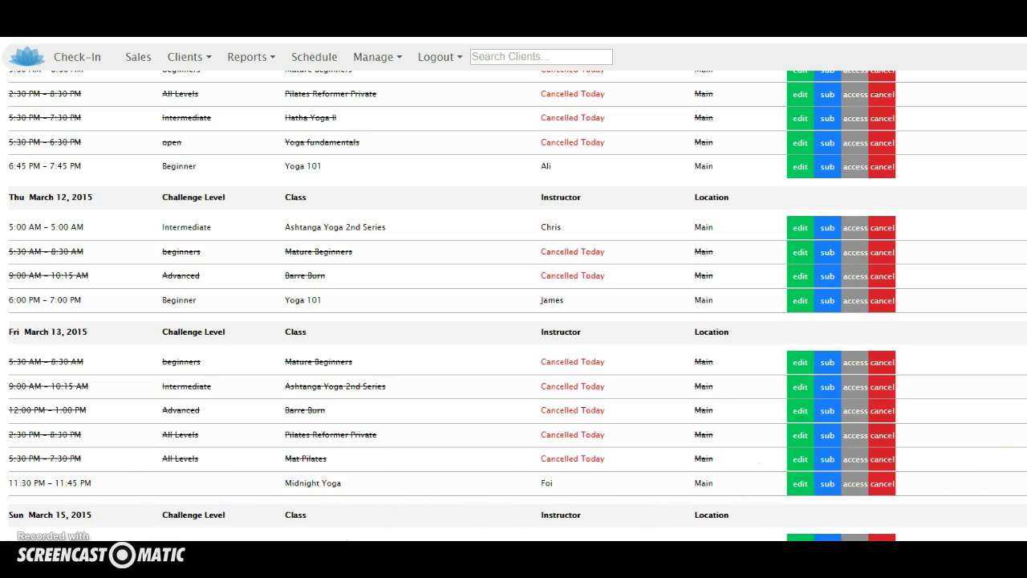
{"action": "scroll", "coordinate": [514, 305], "scroll_direction": "up", "scroll_amount": 1}
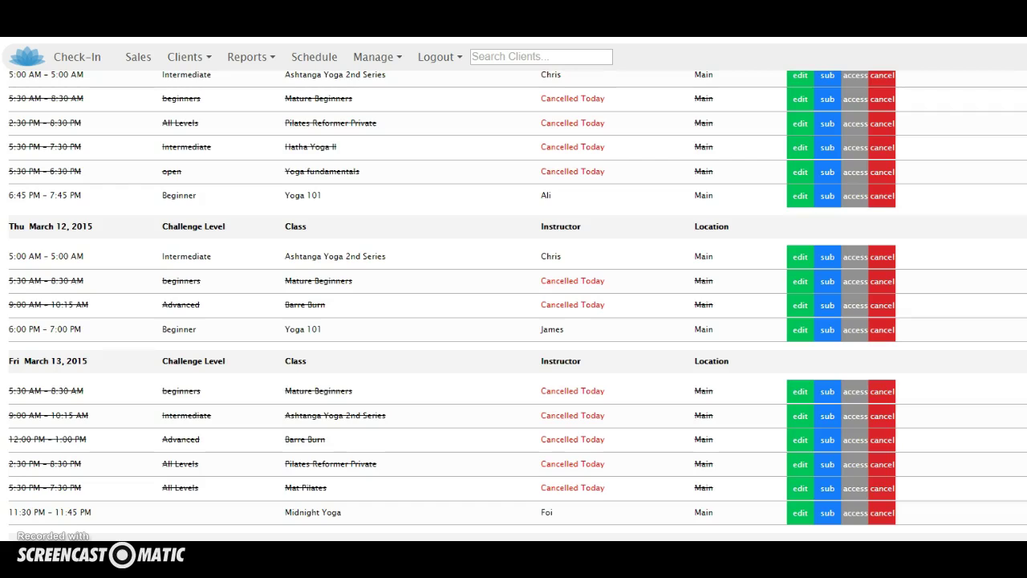
{"action": "scroll", "coordinate": [513, 305], "scroll_direction": "up", "scroll_amount": 10}
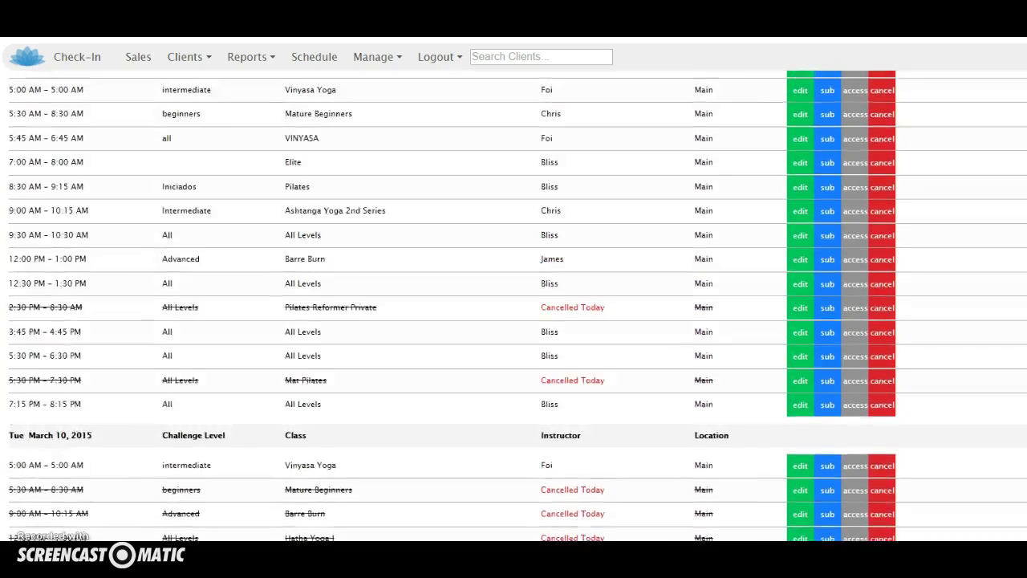
{"action": "scroll", "coordinate": [1015, 105], "scroll_direction": "up", "scroll_amount": 4}
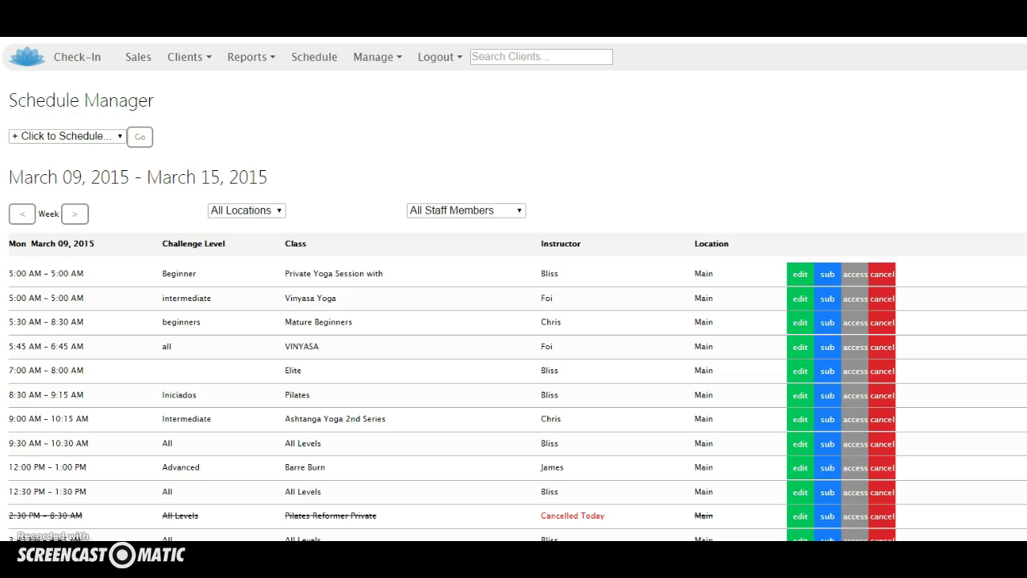
{"action": "scroll", "coordinate": [513, 309], "scroll_direction": "down", "scroll_amount": 5}
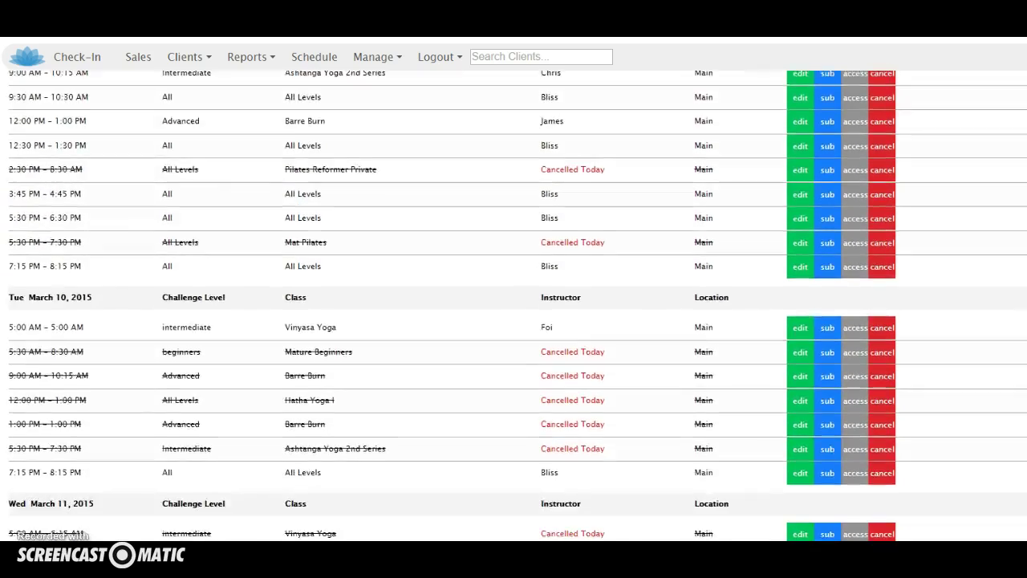
{"action": "scroll", "coordinate": [513, 305], "scroll_direction": "down", "scroll_amount": 10}
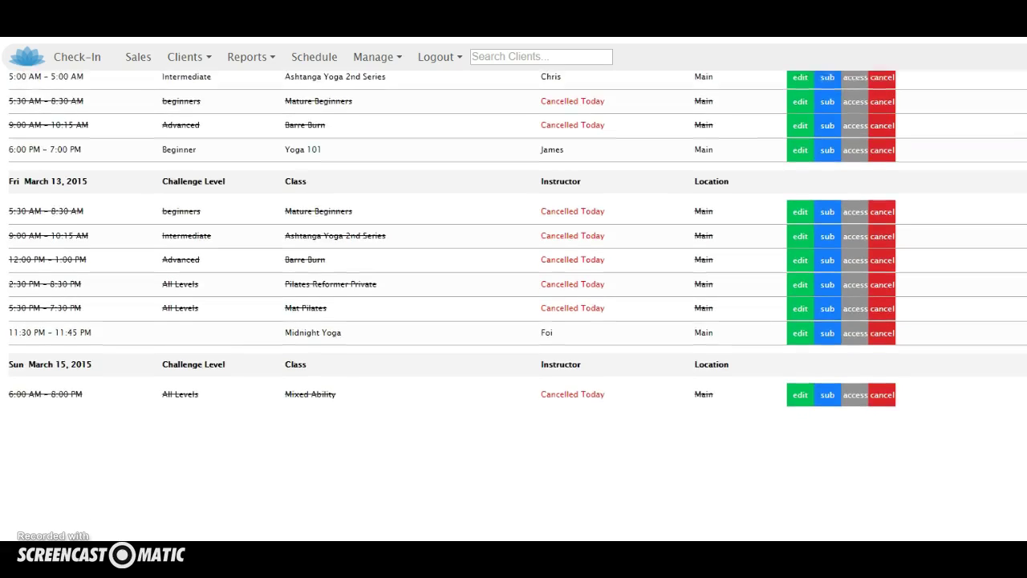
Advance to the week of March 16 to March 22, 2015 and check Friday's classes for Midnight Yoga.
{"action": "scroll", "coordinate": [514, 305], "scroll_direction": "up", "scroll_amount": 8}
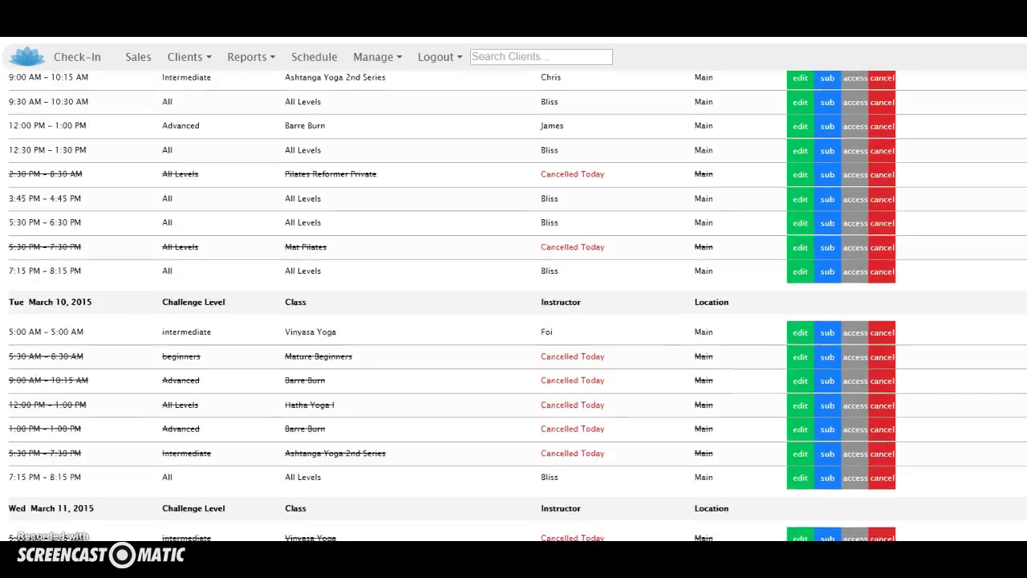
{"action": "scroll", "coordinate": [298, 161], "scroll_direction": "up", "scroll_amount": 4}
{"action": "left_click", "coordinate": [75, 151]}
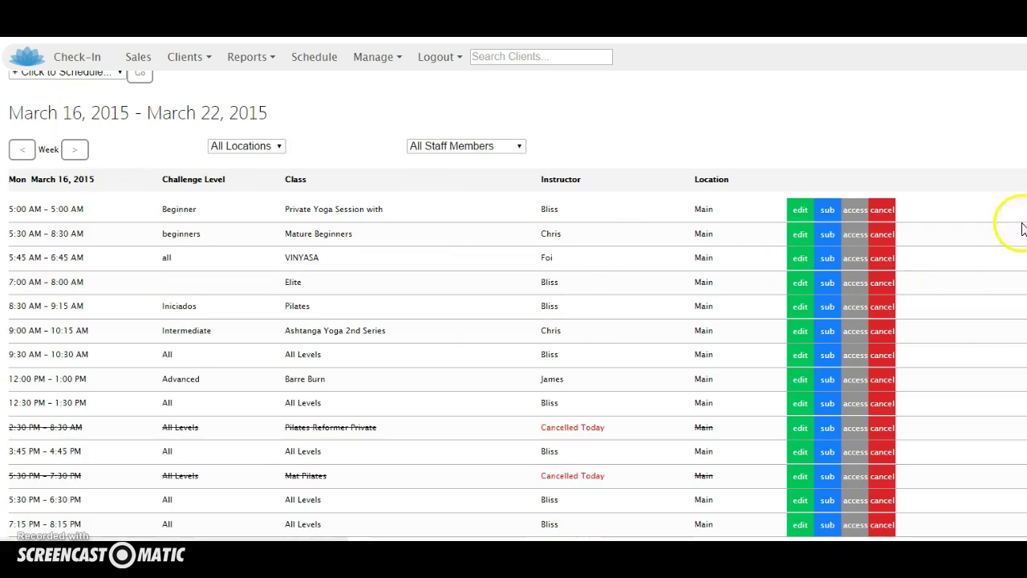
{"action": "scroll", "coordinate": [1023, 374], "scroll_direction": "down", "scroll_amount": 10}
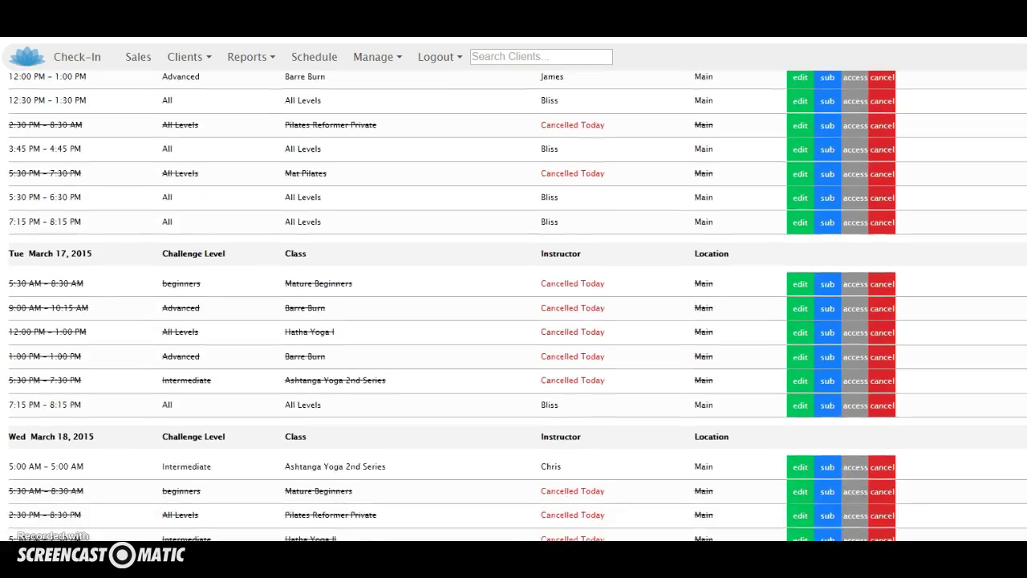
{"action": "scroll", "coordinate": [1023, 467], "scroll_direction": "down", "scroll_amount": 3}
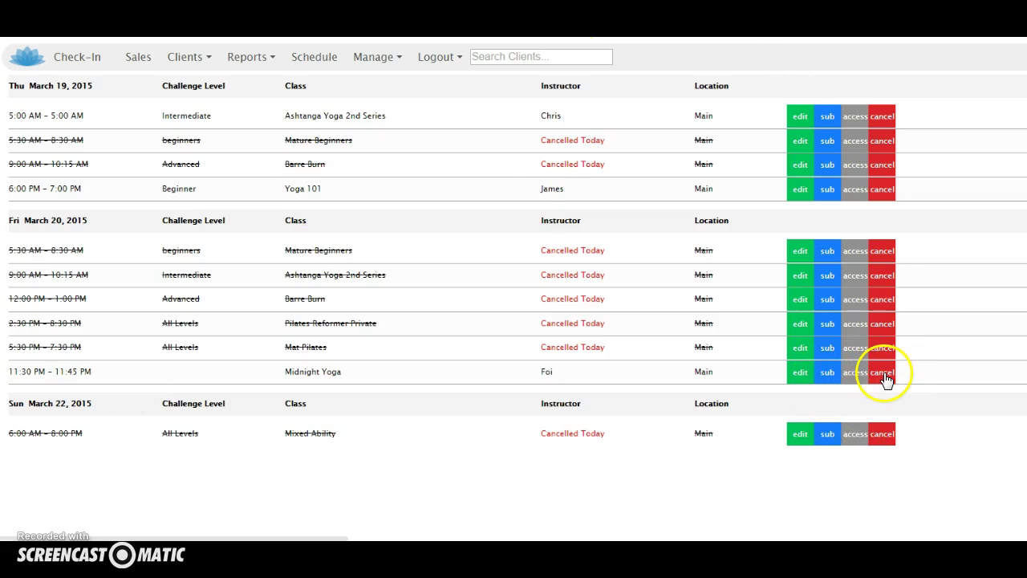
{"action": "scroll", "coordinate": [514, 257], "scroll_direction": "down", "scroll_amount": 1}
{"action": "scroll", "coordinate": [514, 305], "scroll_direction": "up", "scroll_amount": 15}
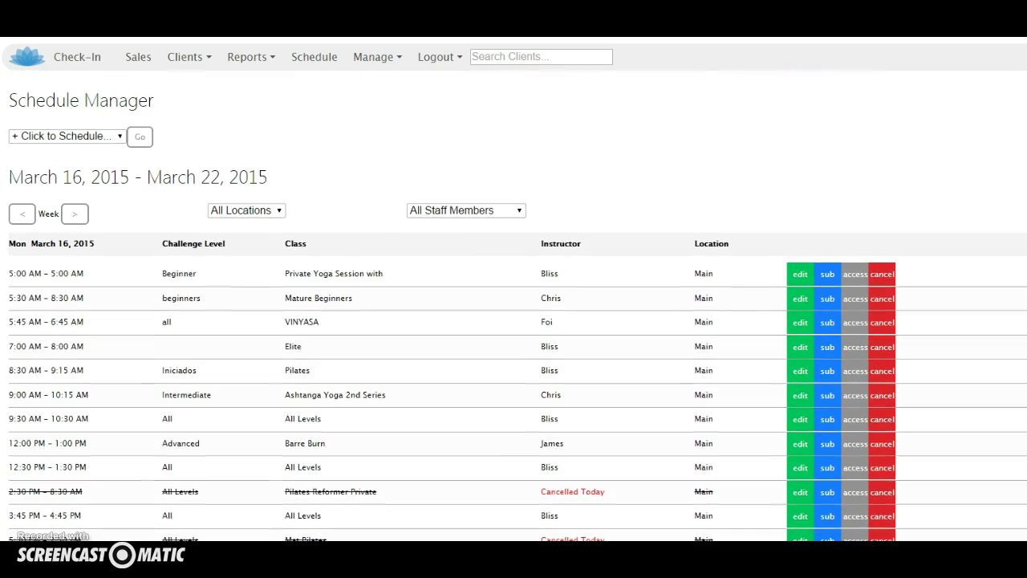